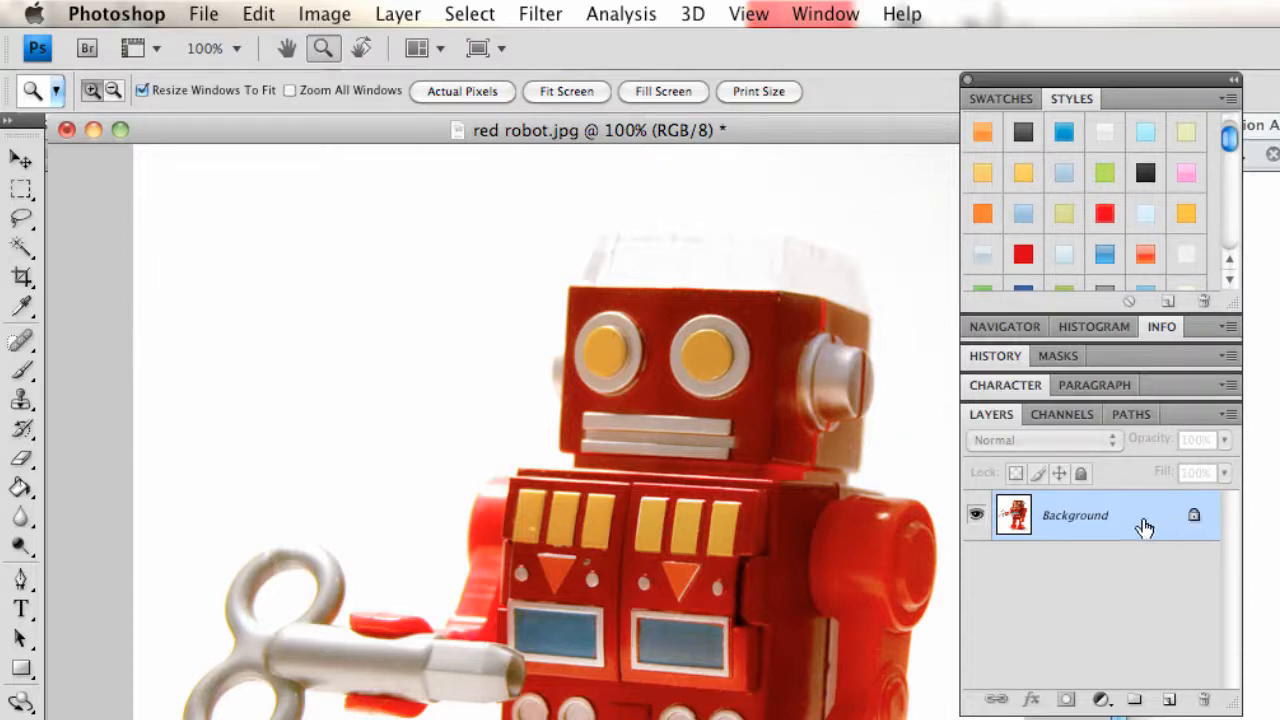
# Step: Convert the locked Background into an editable layer named Layer 0
pyautogui.doubleClick(1191, 520)
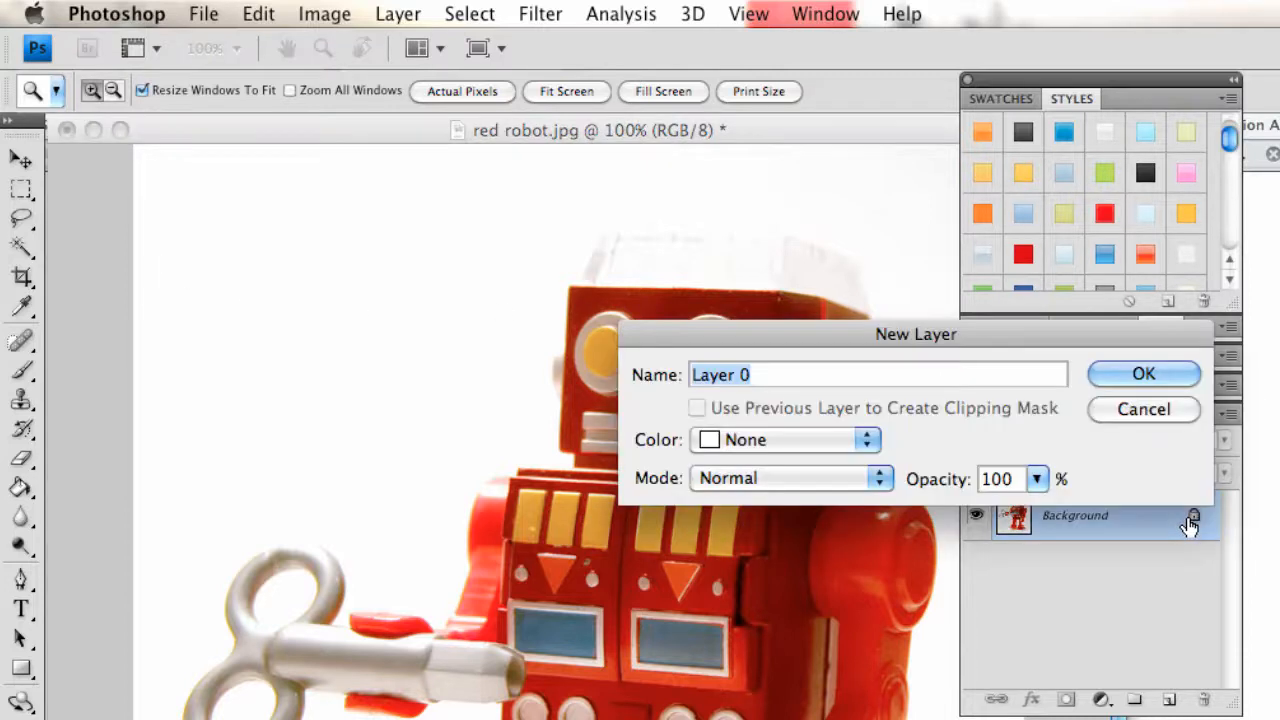
pyautogui.click(1140, 378)
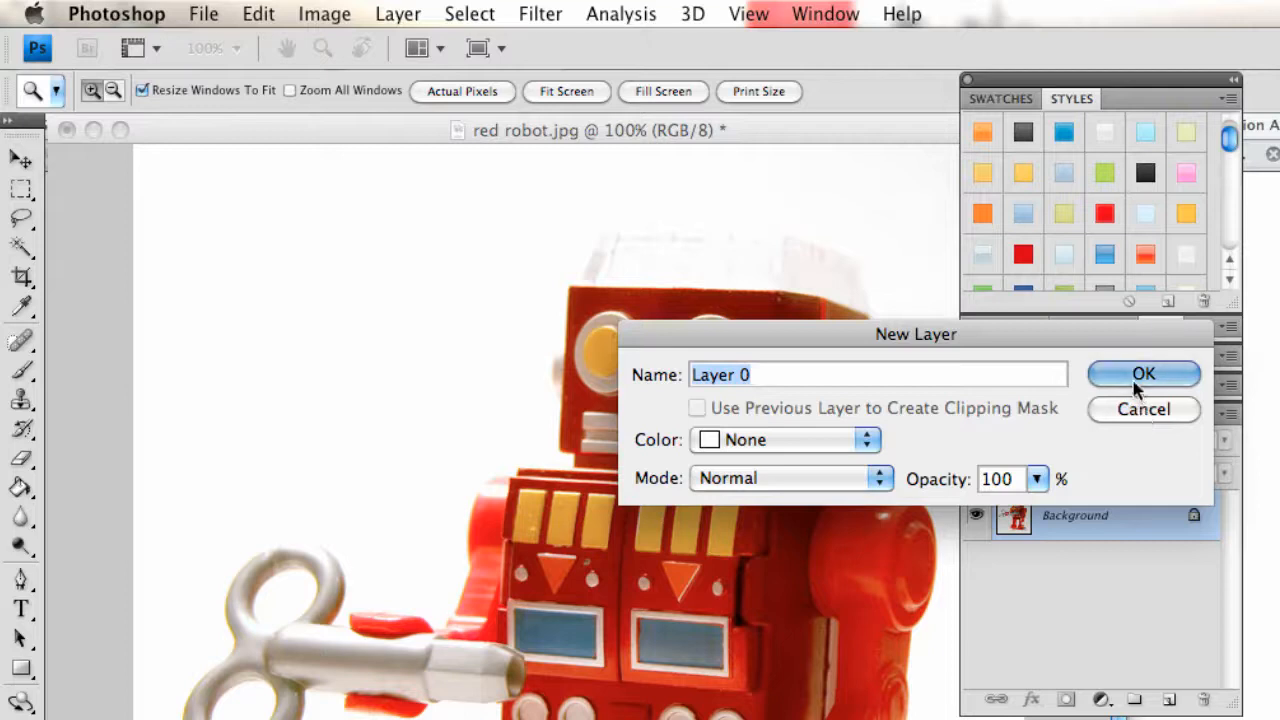
# Step: Select the white background around the robot with the Magic Wand at tolerance 15 and try deleting it
pyautogui.click(20, 226)
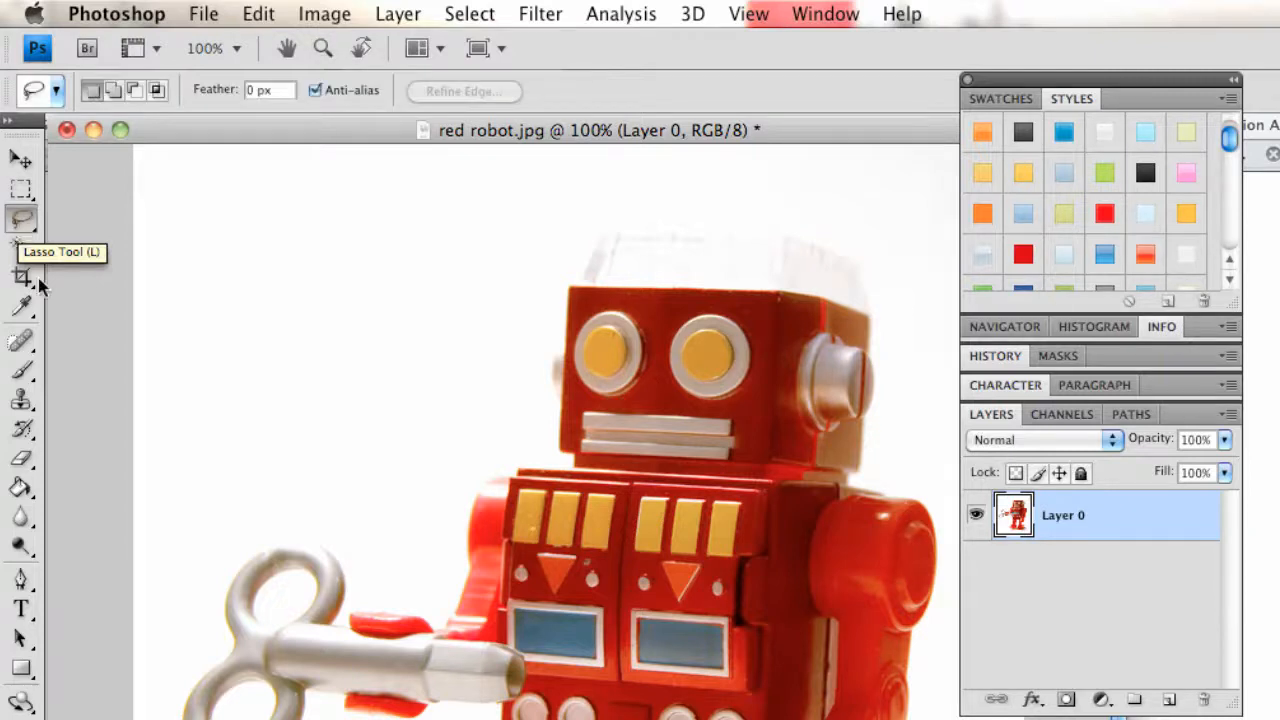
pyautogui.click(22, 252)
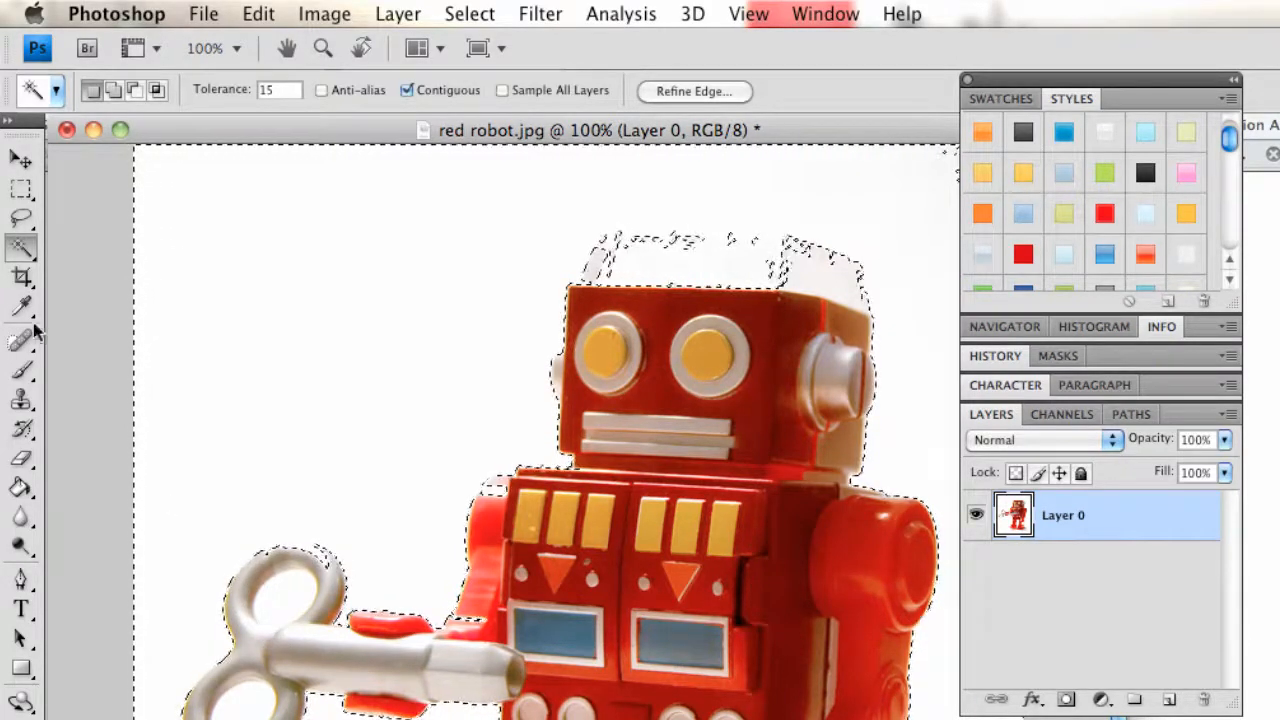
pyautogui.click(27, 214)
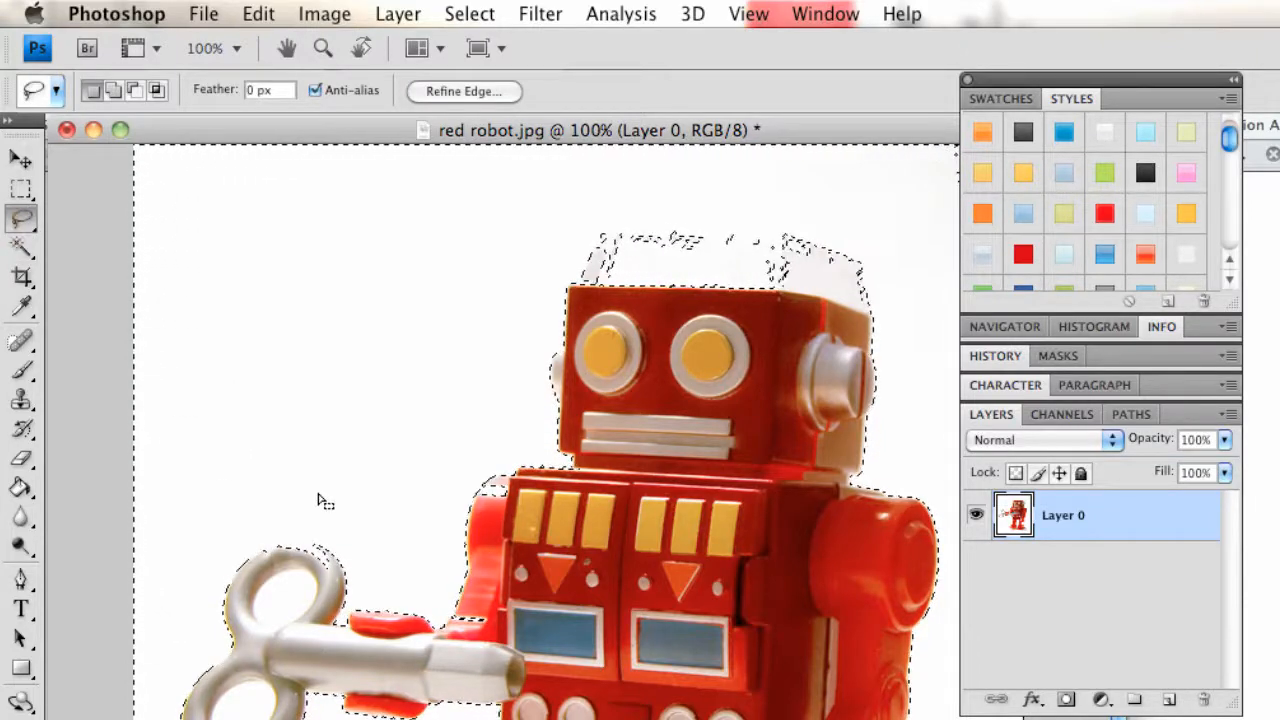
pyautogui.press('alt')
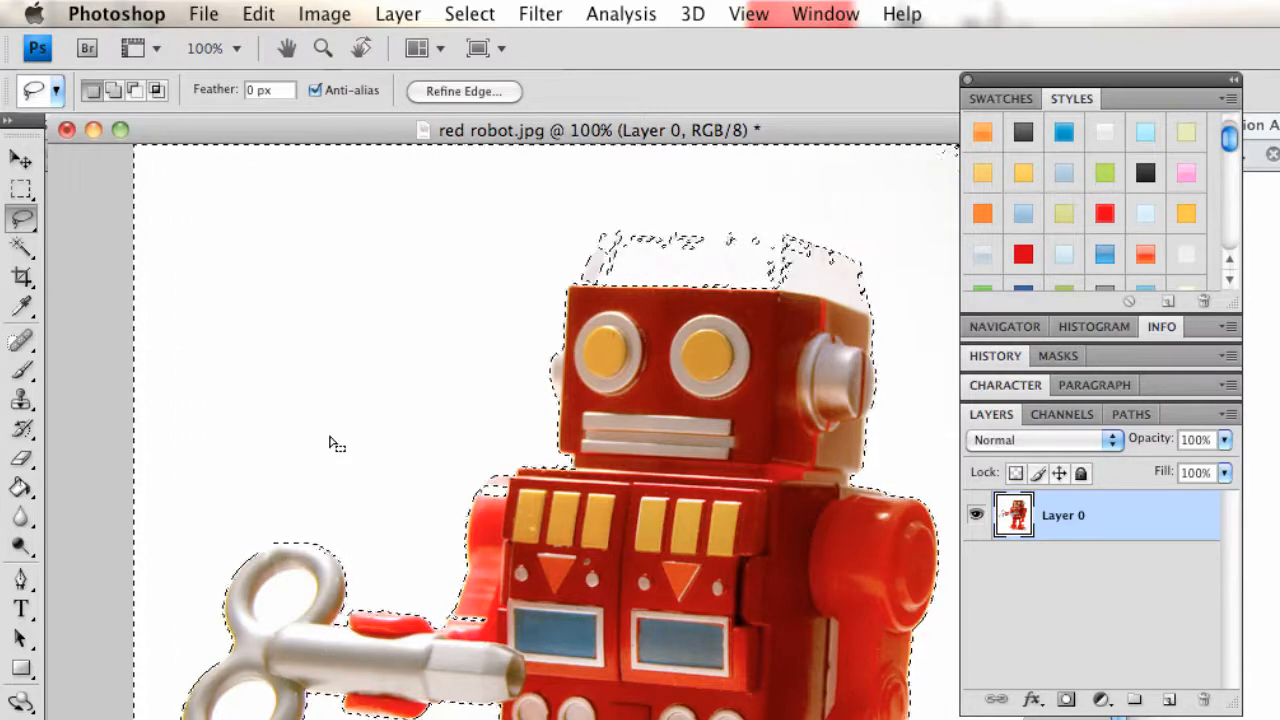
pyautogui.press('Delete')
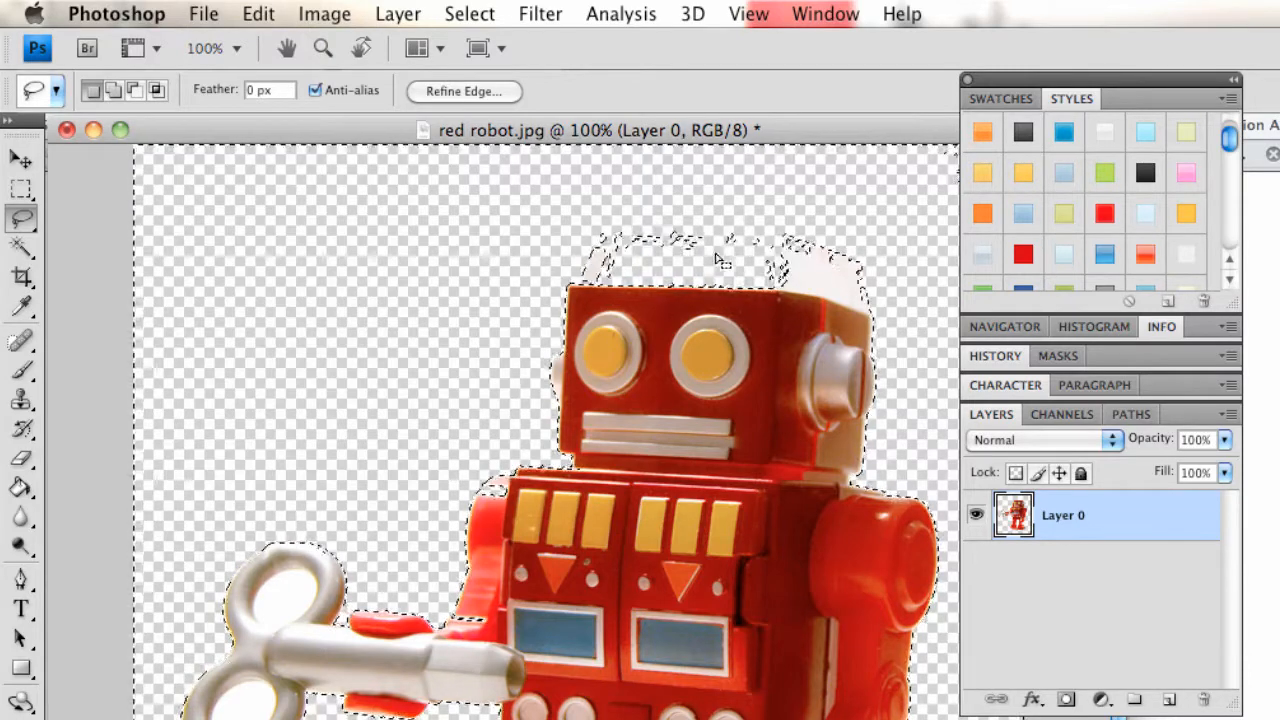
pyautogui.press('super+z')
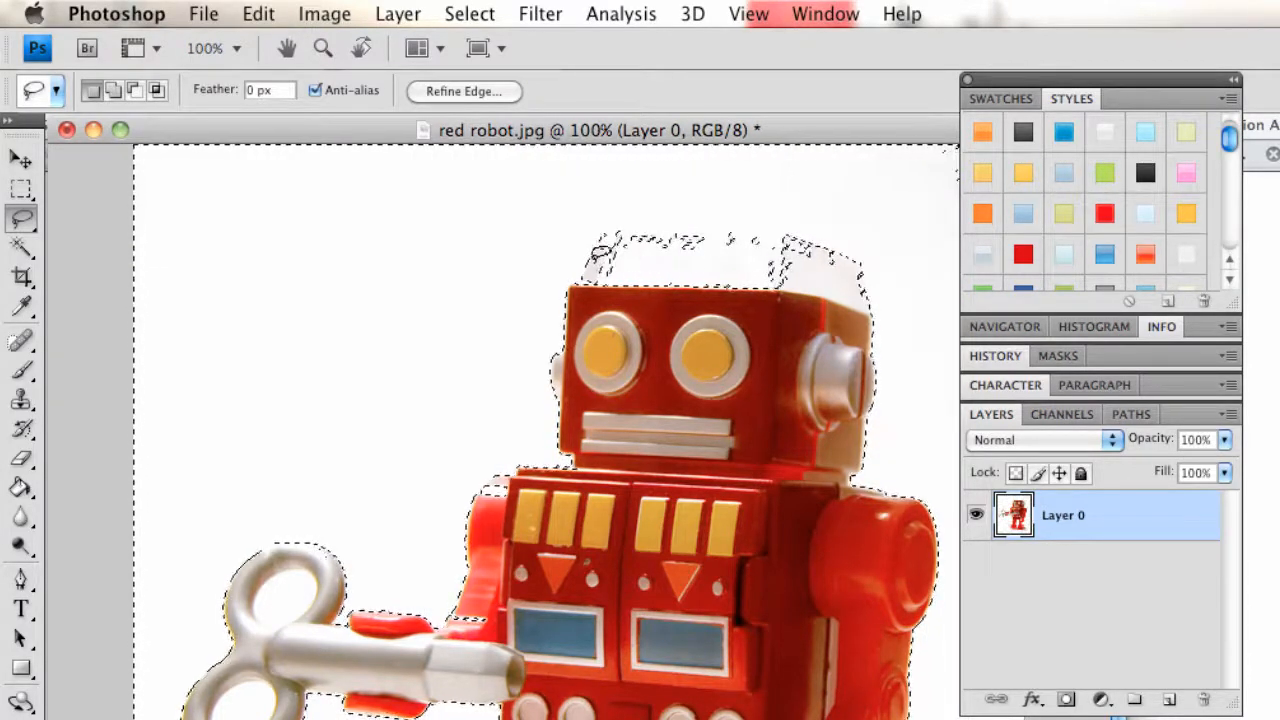
# Step: Subtract the robot's white head top from the selection with the Lasso and delete the remaining selected background
pyautogui.press('alt')
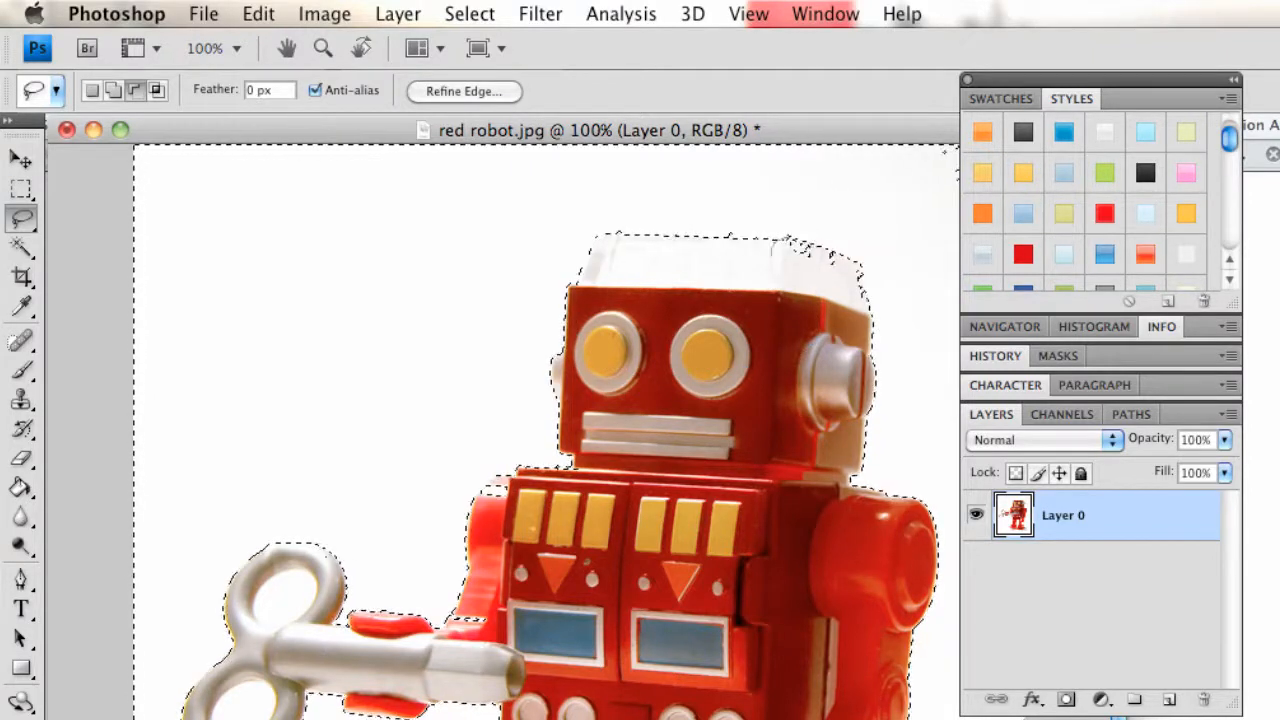
pyautogui.moveTo(858, 268); pyautogui.dragTo(859, 263)
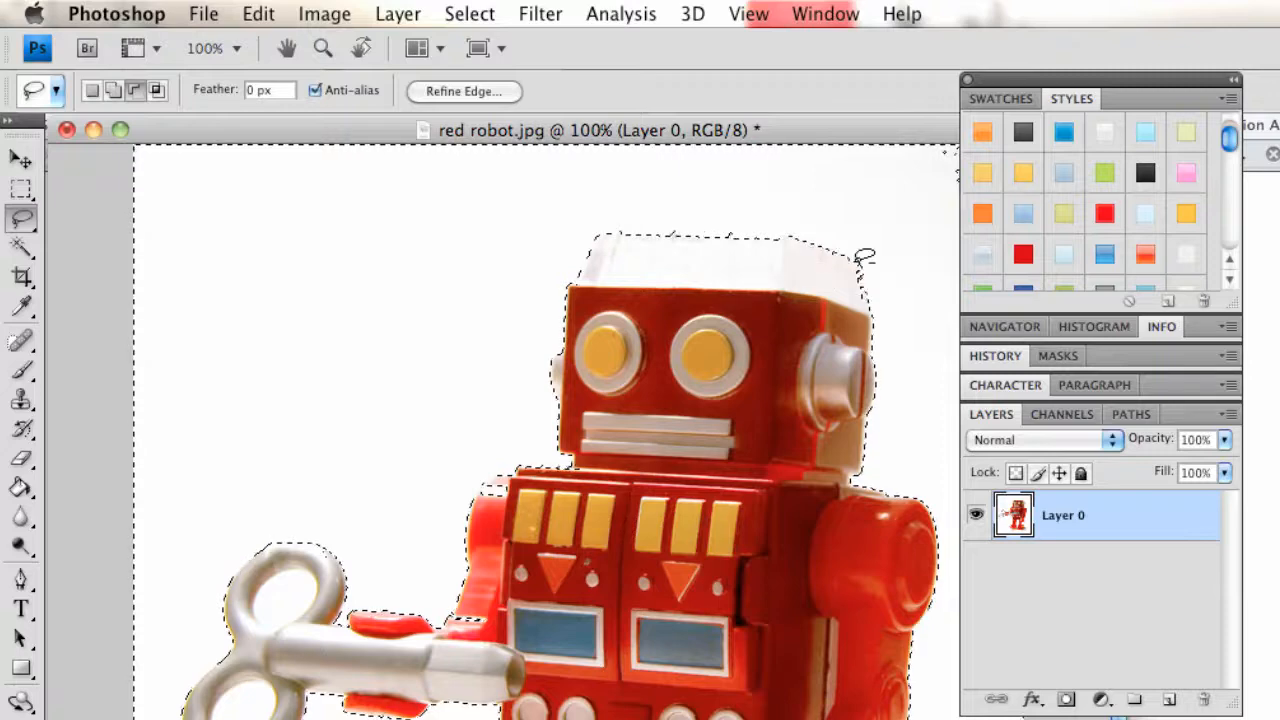
pyautogui.press('Delete')
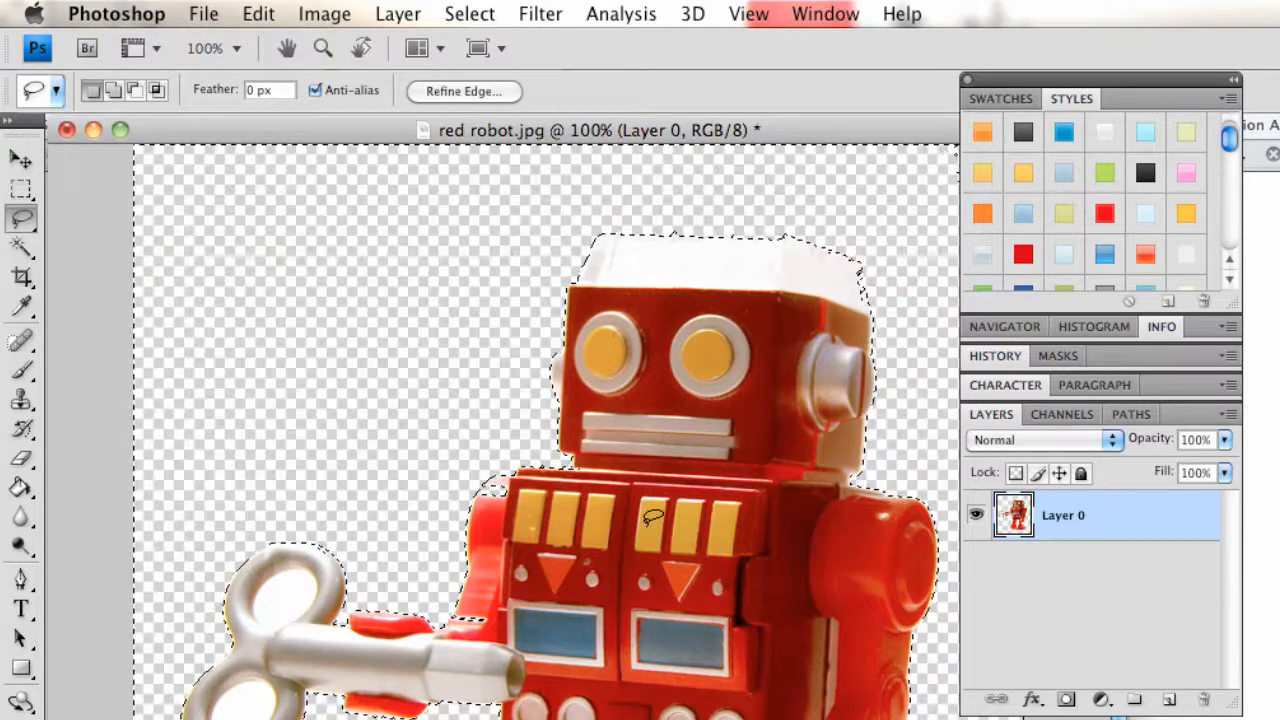
pyautogui.press('super+d')
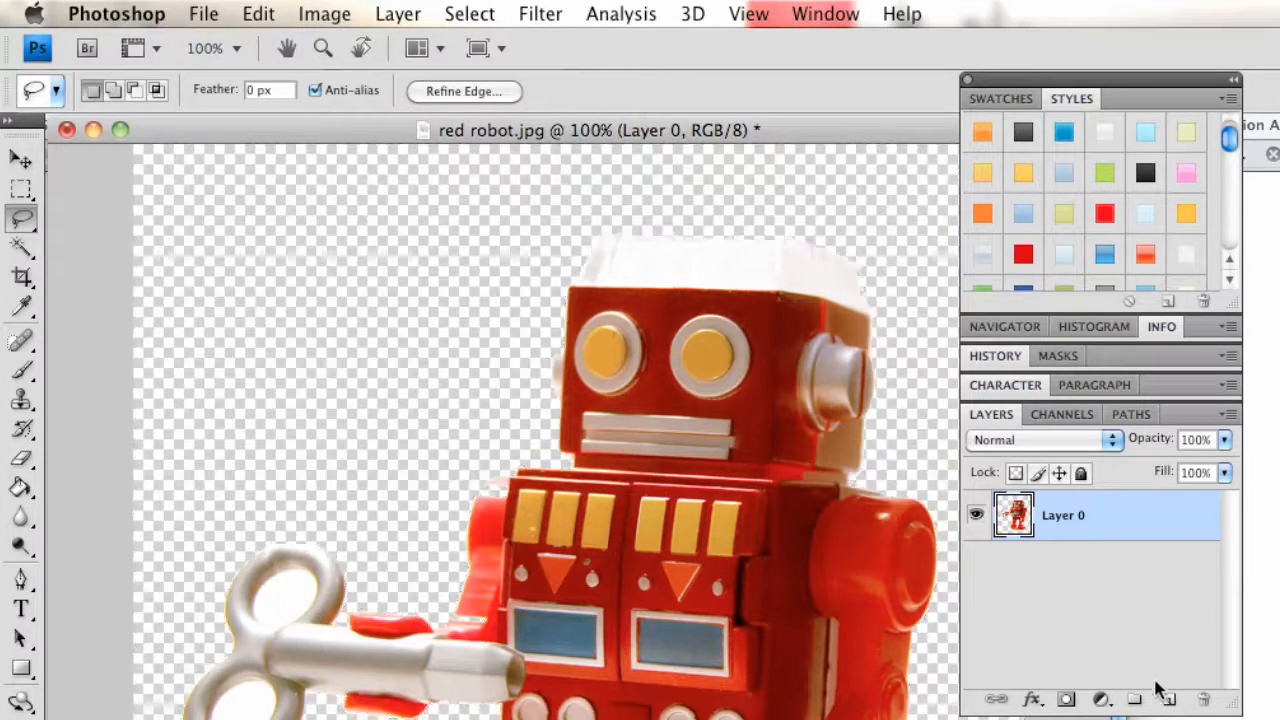
# Step: Add a new layer filled with black using the Paint Bucket and place it beneath the robot layer
pyautogui.click(1168, 699)
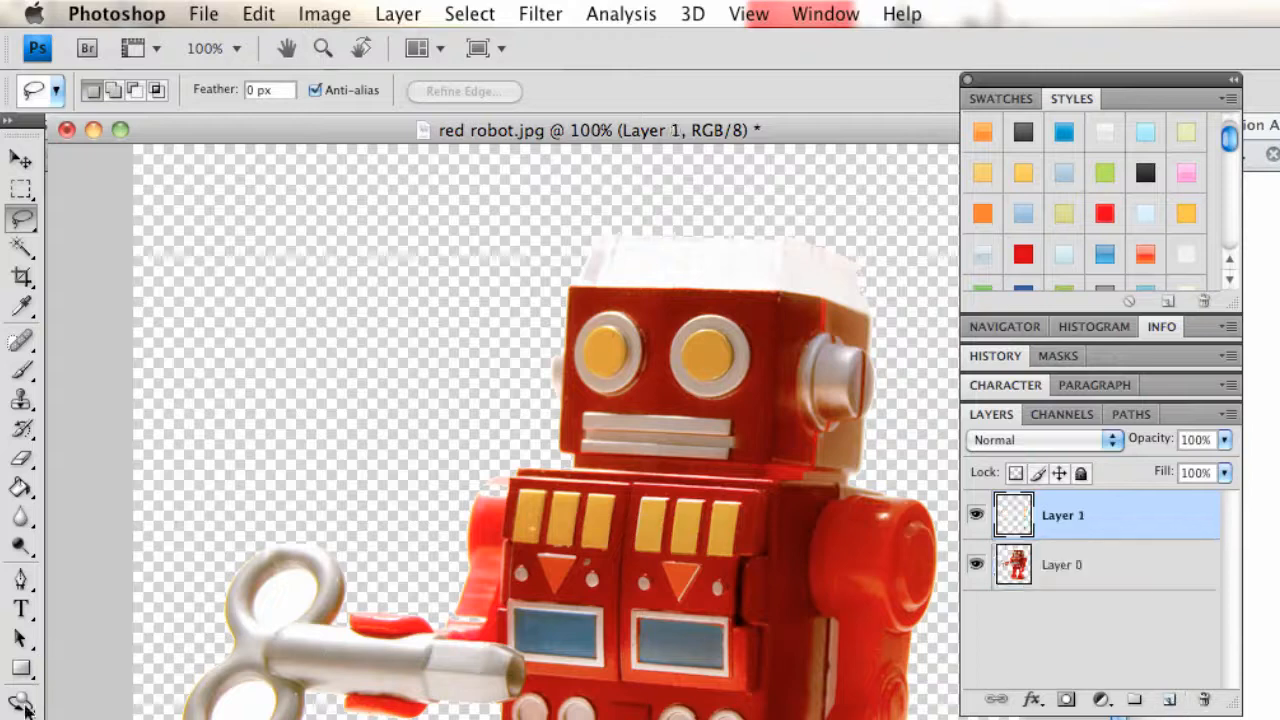
pyautogui.click(20, 488)
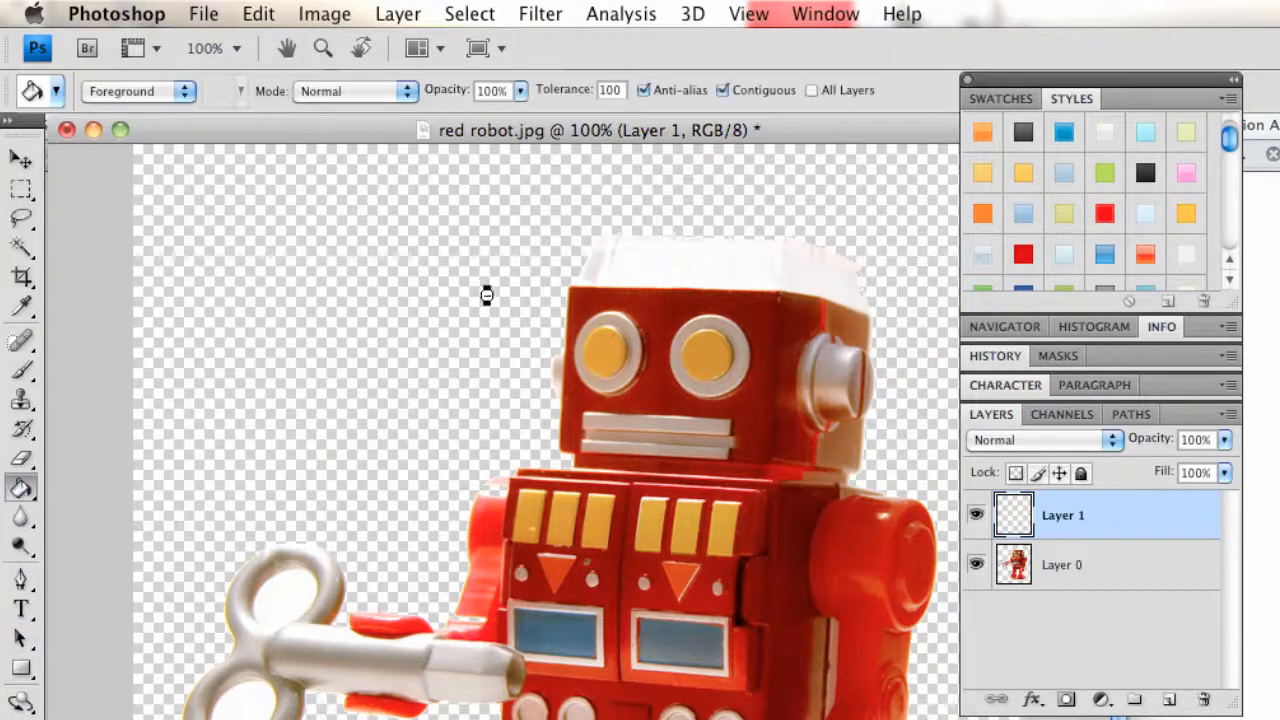
pyautogui.click(484, 292)
pyautogui.moveTo(1137, 509); pyautogui.dragTo(1168, 568)
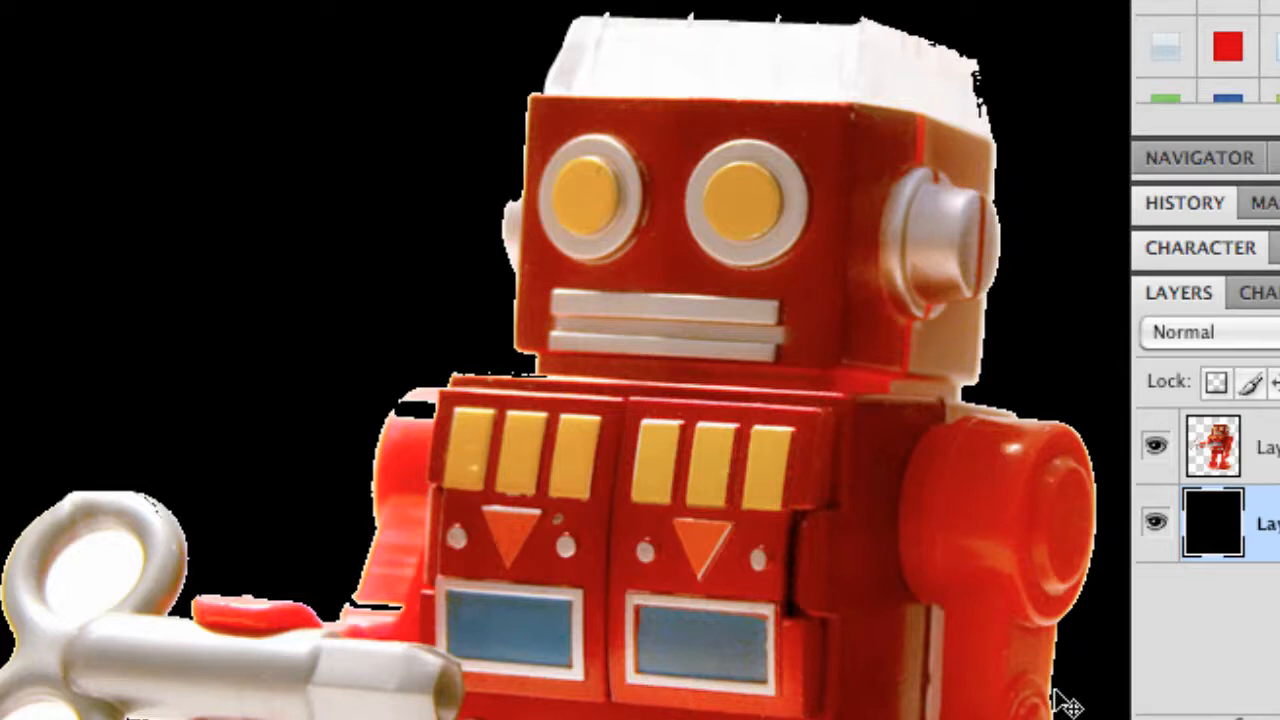
# Step: On Layer 0, outline the light fringe beside the head above the left ear with the Lasso and remove it
pyautogui.click(1272, 448)
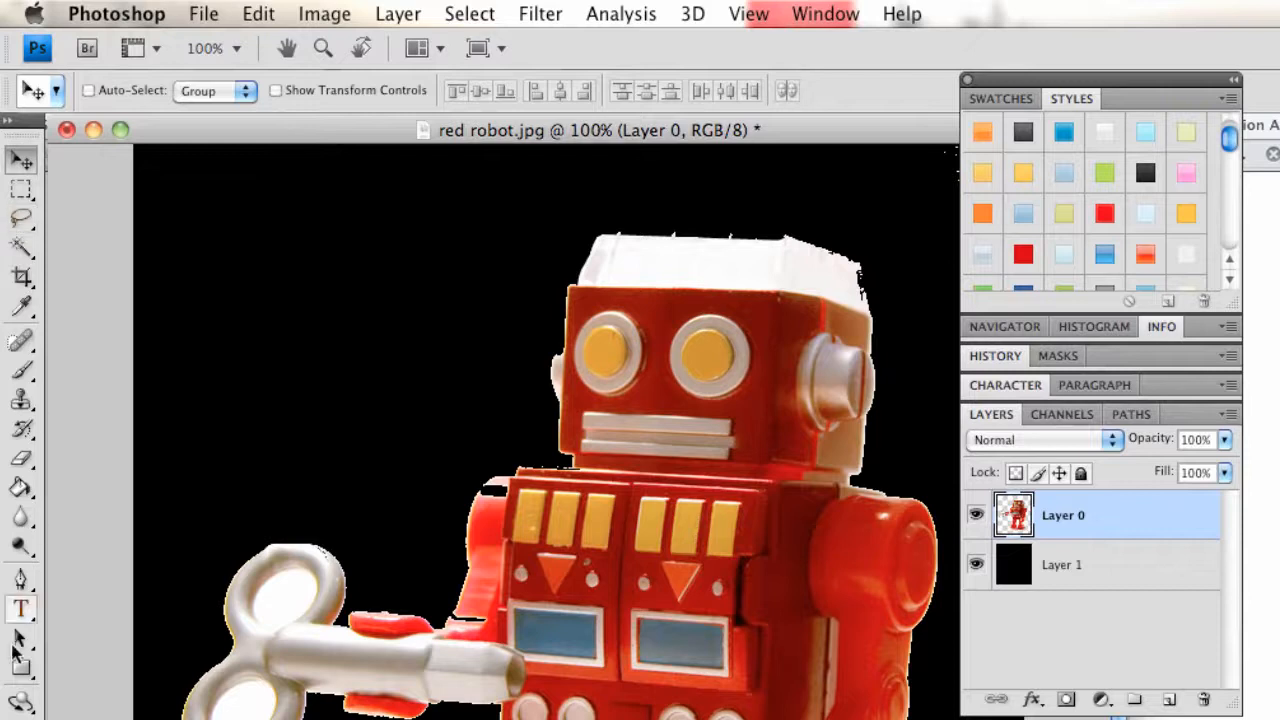
pyautogui.click(22, 701)
pyautogui.click(543, 435)
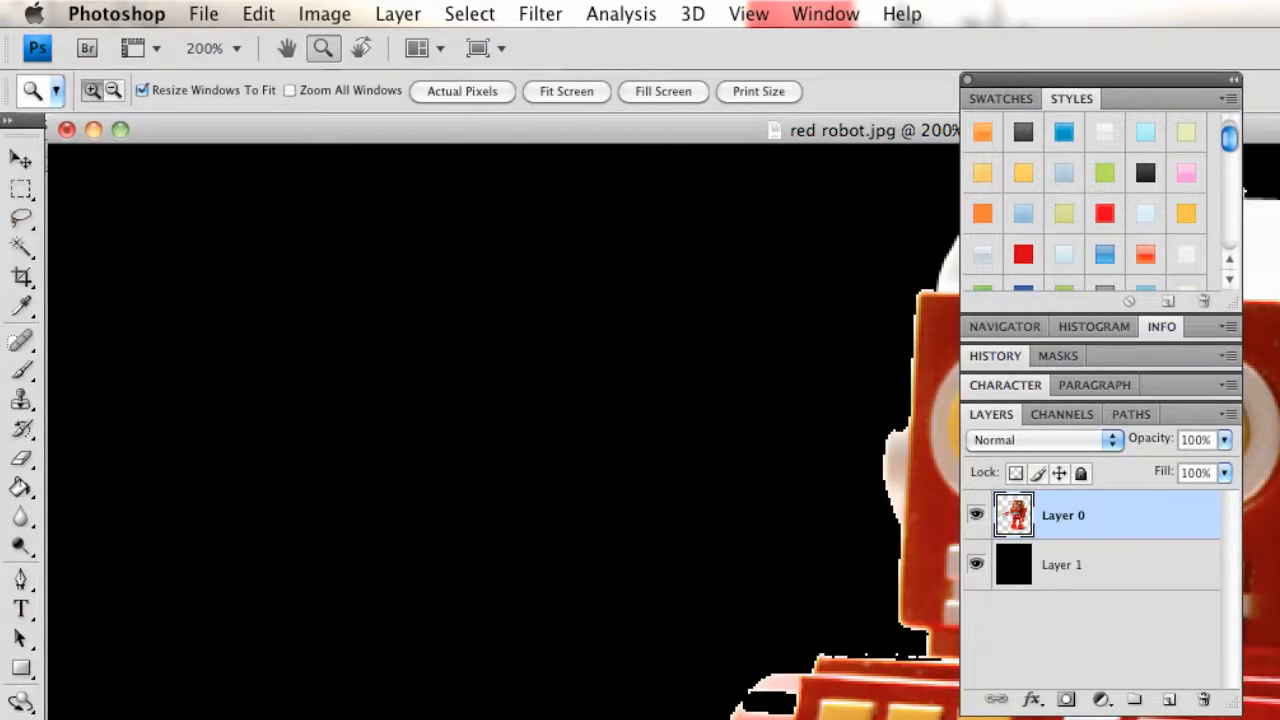
pyautogui.moveTo(1279, 719); pyautogui.dragTo(1005, 719)
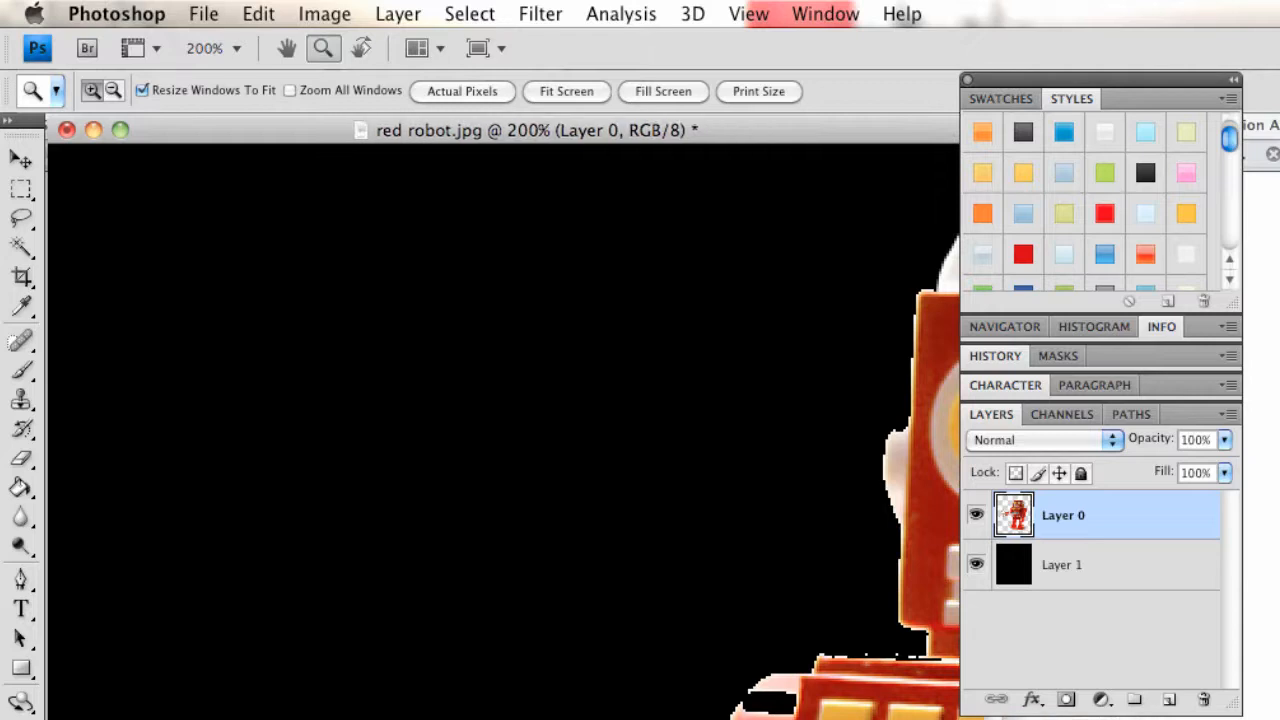
pyautogui.hscroll(8, 504, 431)
pyautogui.click(22, 217)
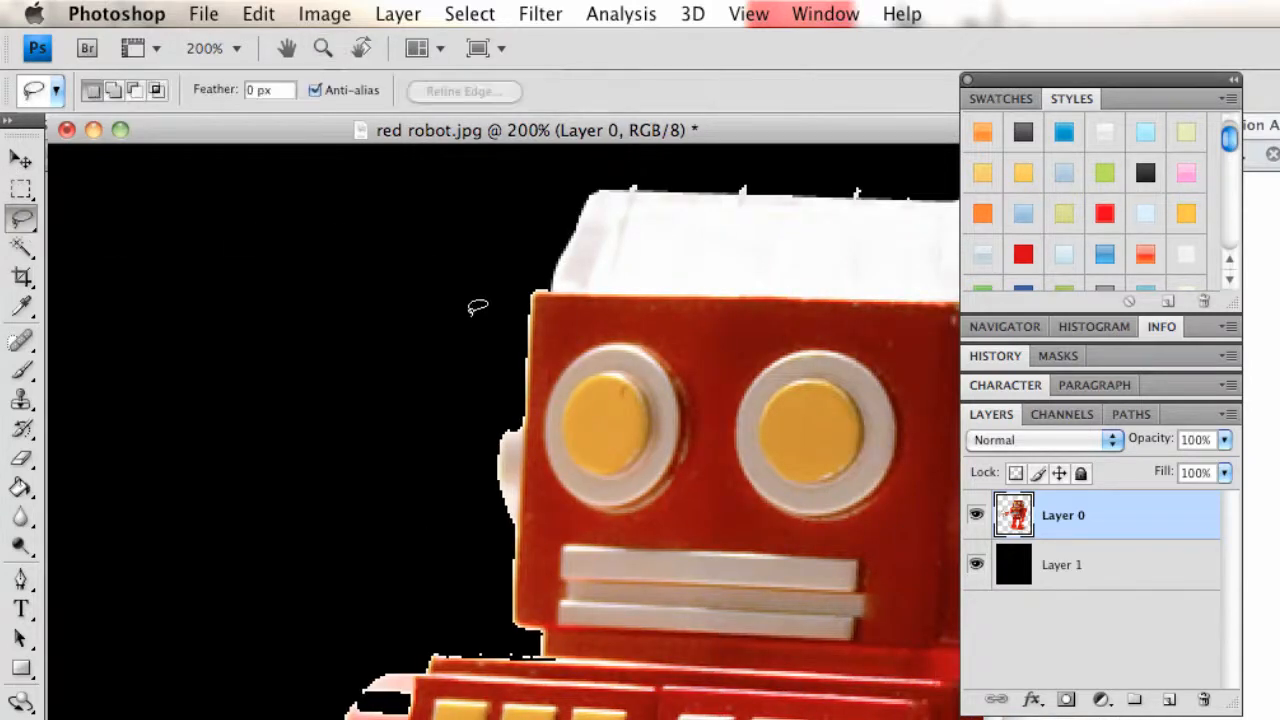
pyautogui.moveTo(540, 292)
pyautogui.mouseDown()
pyautogui.moveTo(380, 280)
pyautogui.moveTo(402, 442)
pyautogui.moveTo(524, 428)
pyautogui.mouseUp()
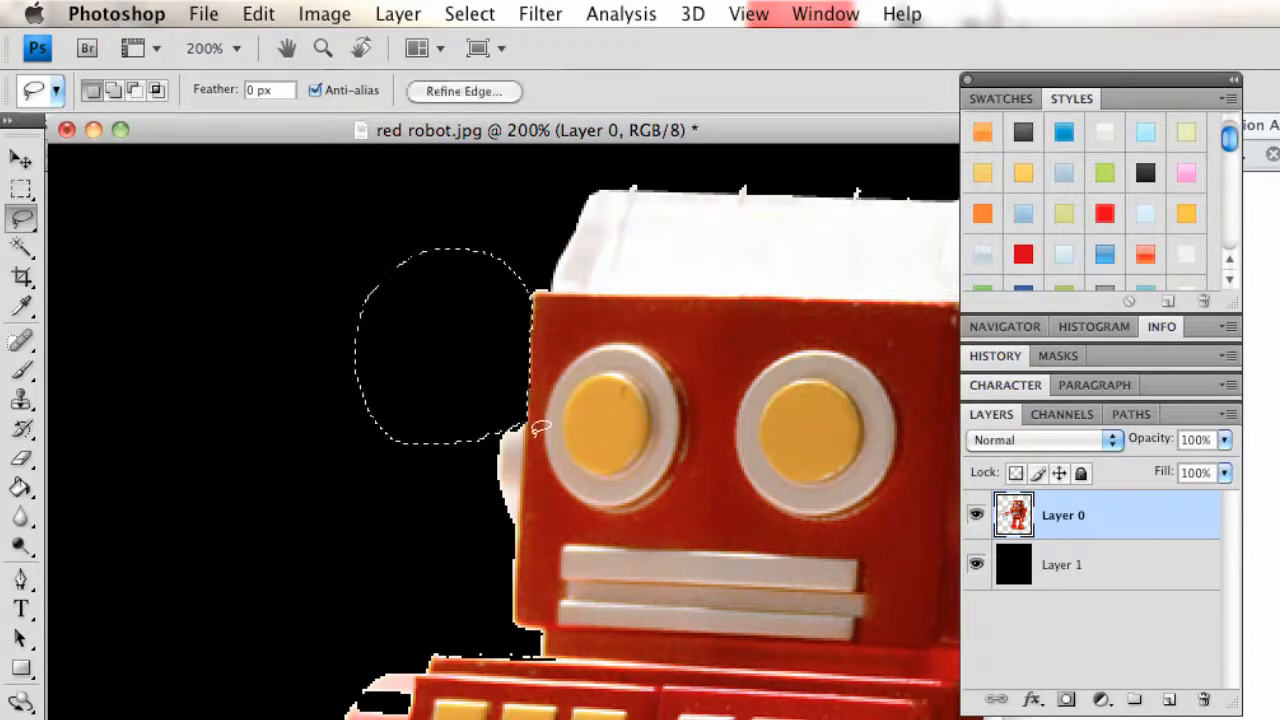
pyautogui.click(528, 458)
# Step: Outline the leftover fringe below the left ear and at the jaw corner with the Lasso and delete it
pyautogui.moveTo(516, 521)
pyautogui.mouseDown()
pyautogui.moveTo(451, 524)
pyautogui.moveTo(436, 592)
pyautogui.mouseUp()
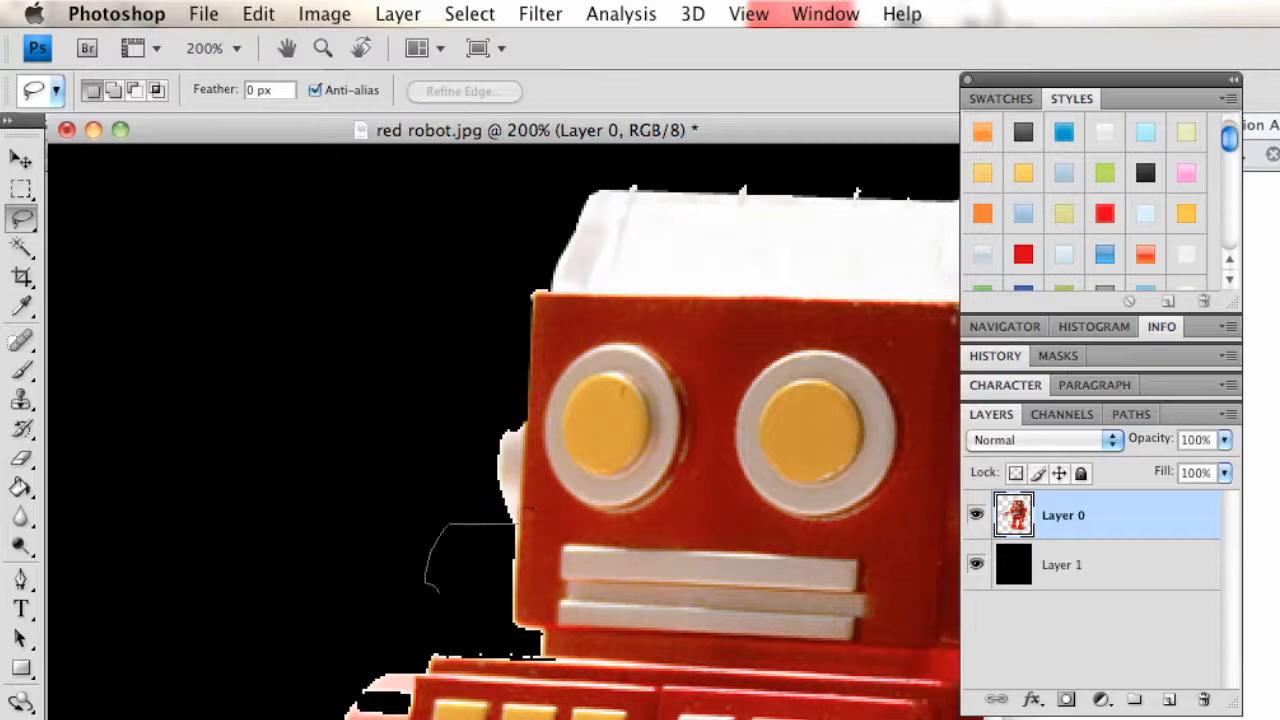
pyautogui.moveTo(516, 630); pyautogui.dragTo(542, 602)
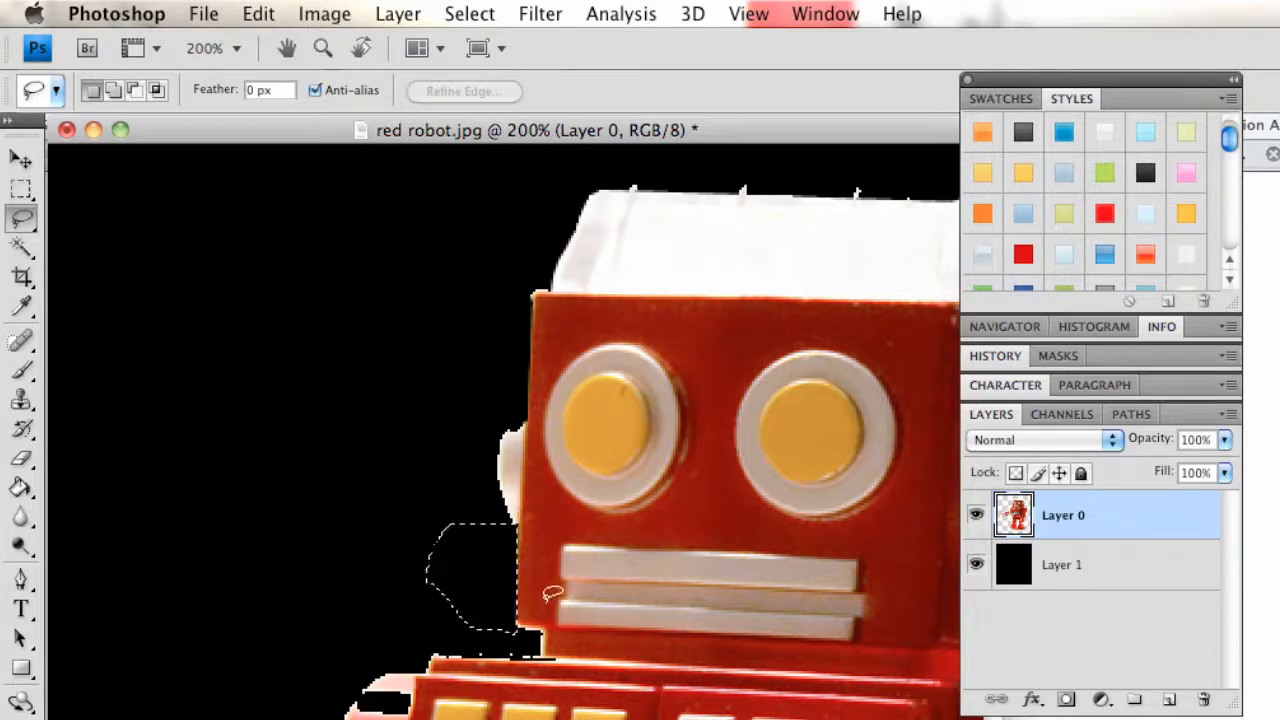
pyautogui.click(530, 612)
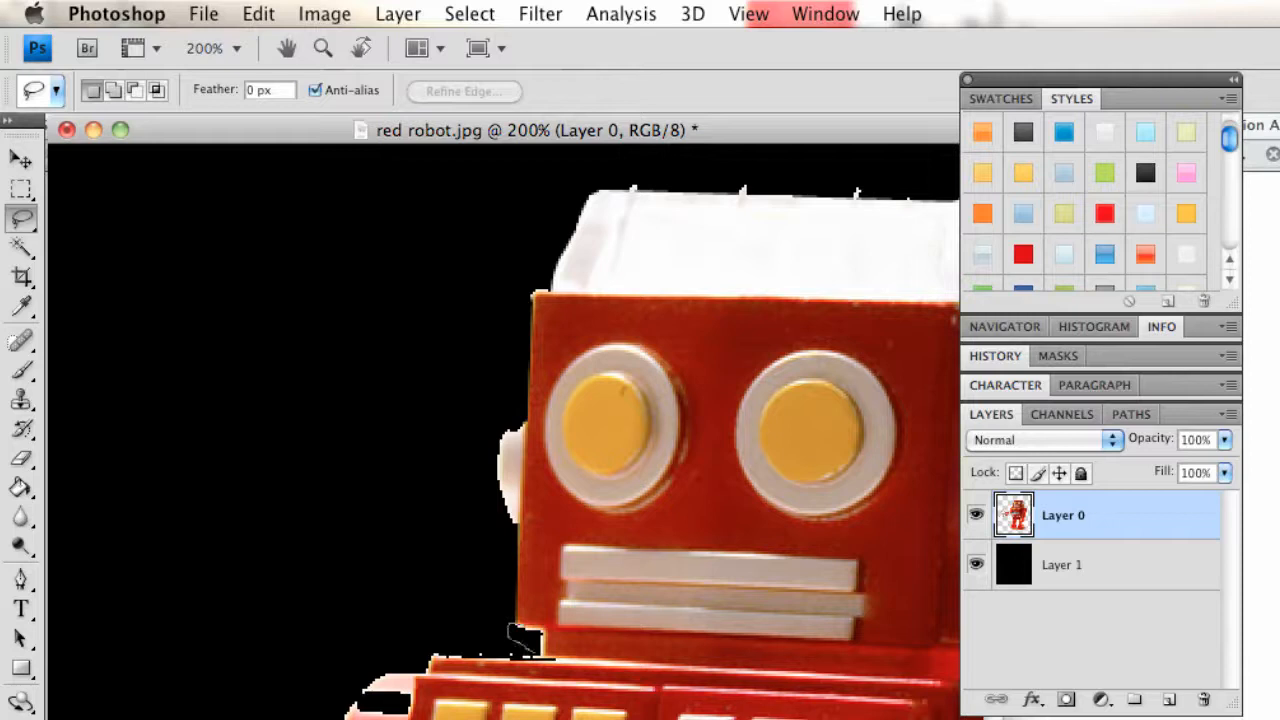
pyautogui.moveTo(543, 648); pyautogui.dragTo(543, 628)
pyautogui.press('Delete')
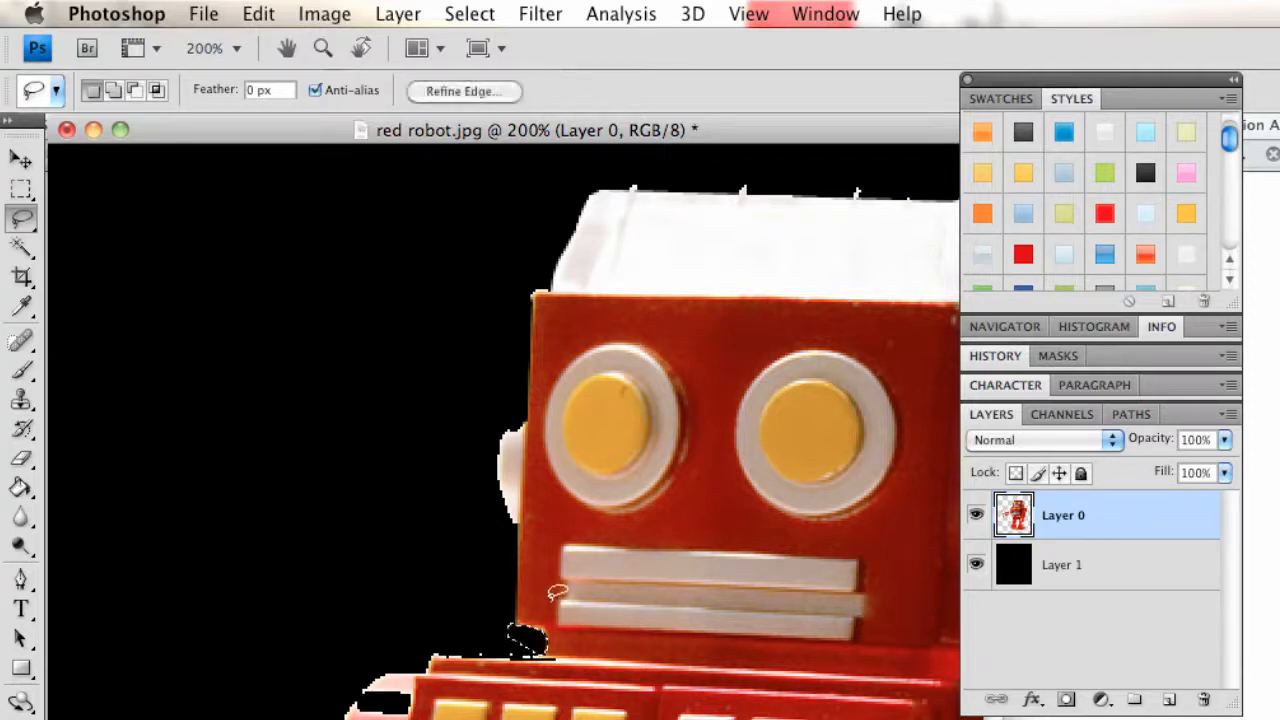
# Step: Outline the jagged white edge along the top of the robot's torso with the Lasso, delete it and deselect
pyautogui.click(511, 641)
pyautogui.moveTo(432, 658); pyautogui.dragTo(448, 620)
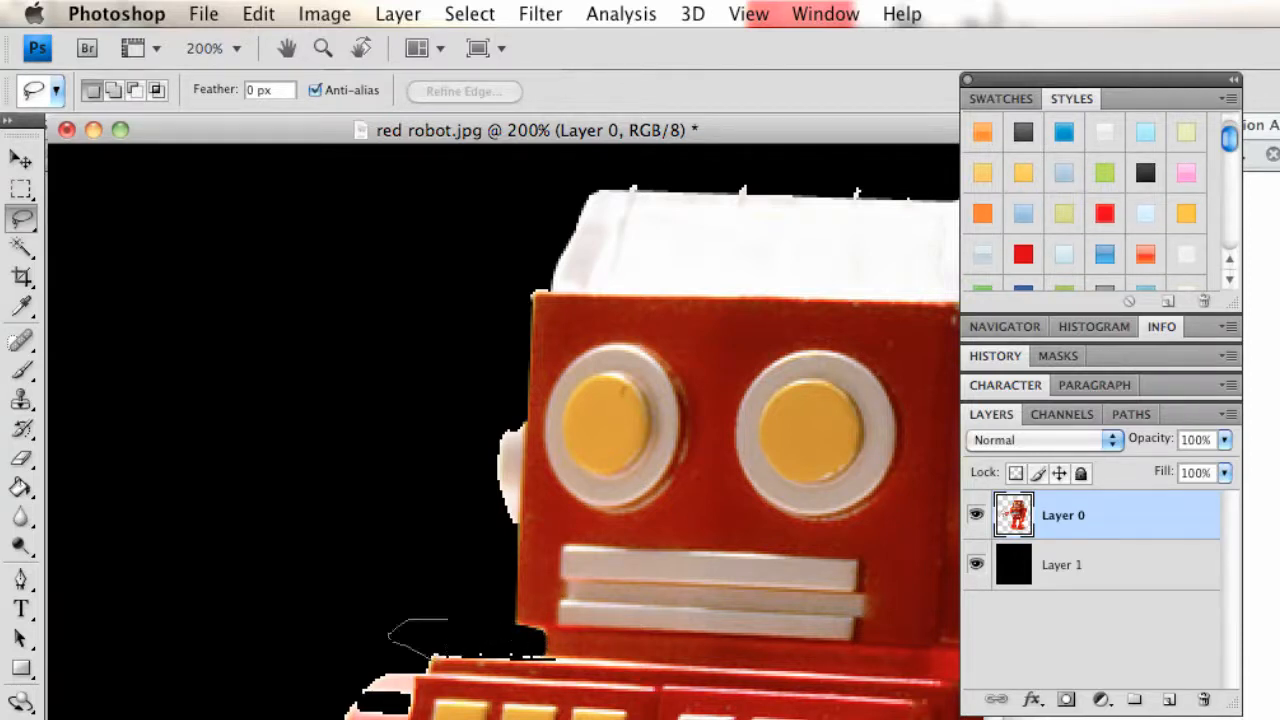
pyautogui.moveTo(547, 657); pyautogui.dragTo(548, 655)
pyautogui.press('Delete')
pyautogui.click(227, 454)
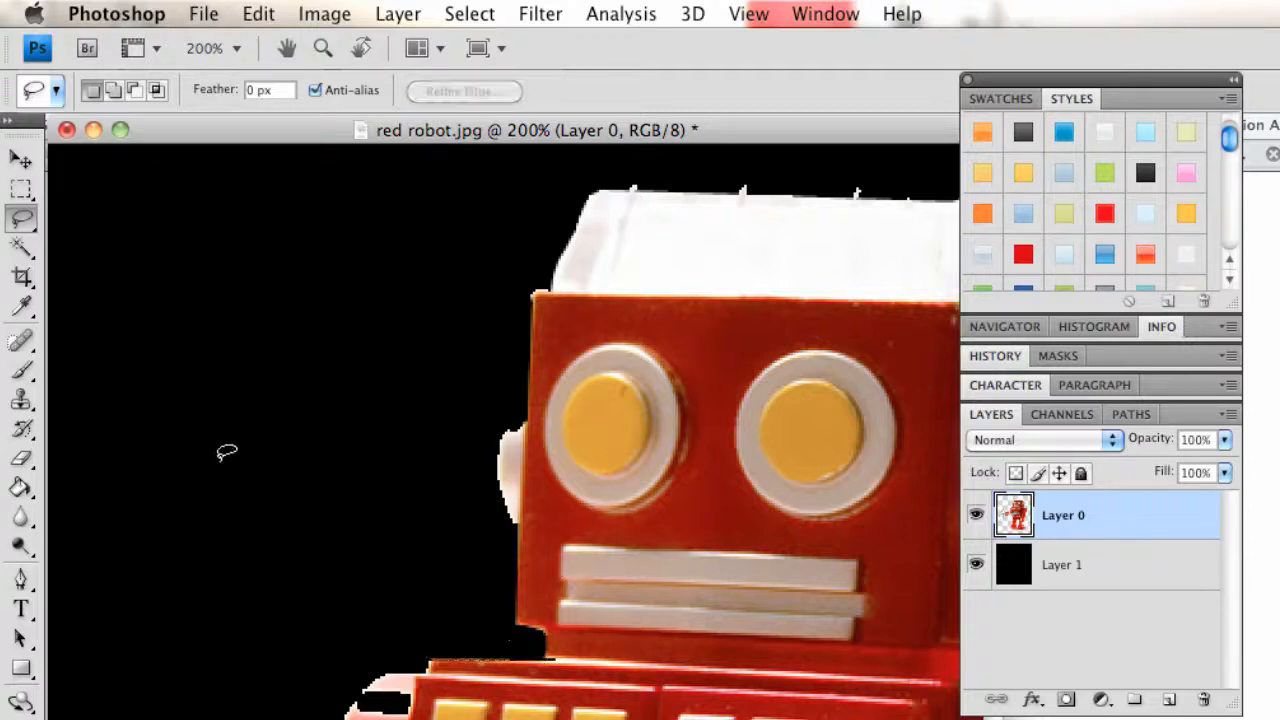
# Step: Revert the image to the earliest Lasso state in its history and clear the selection
pyautogui.press('z')
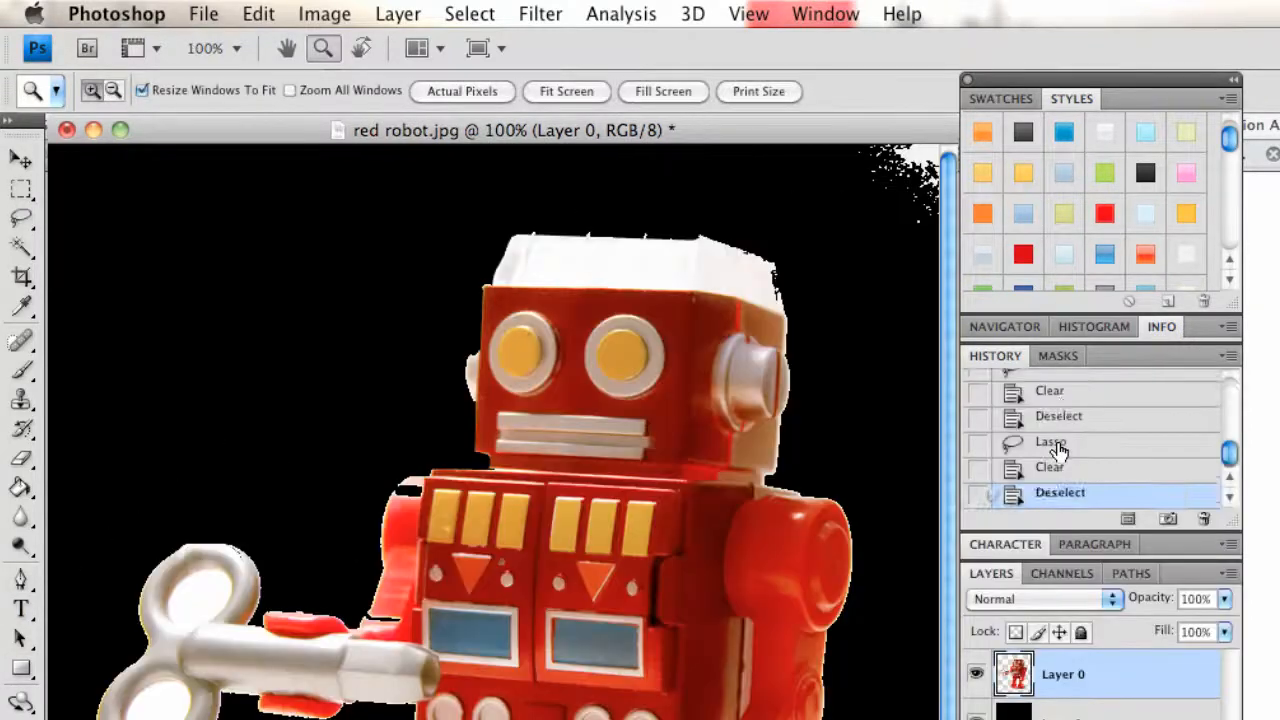
pyautogui.scroll(4, 1057, 430)
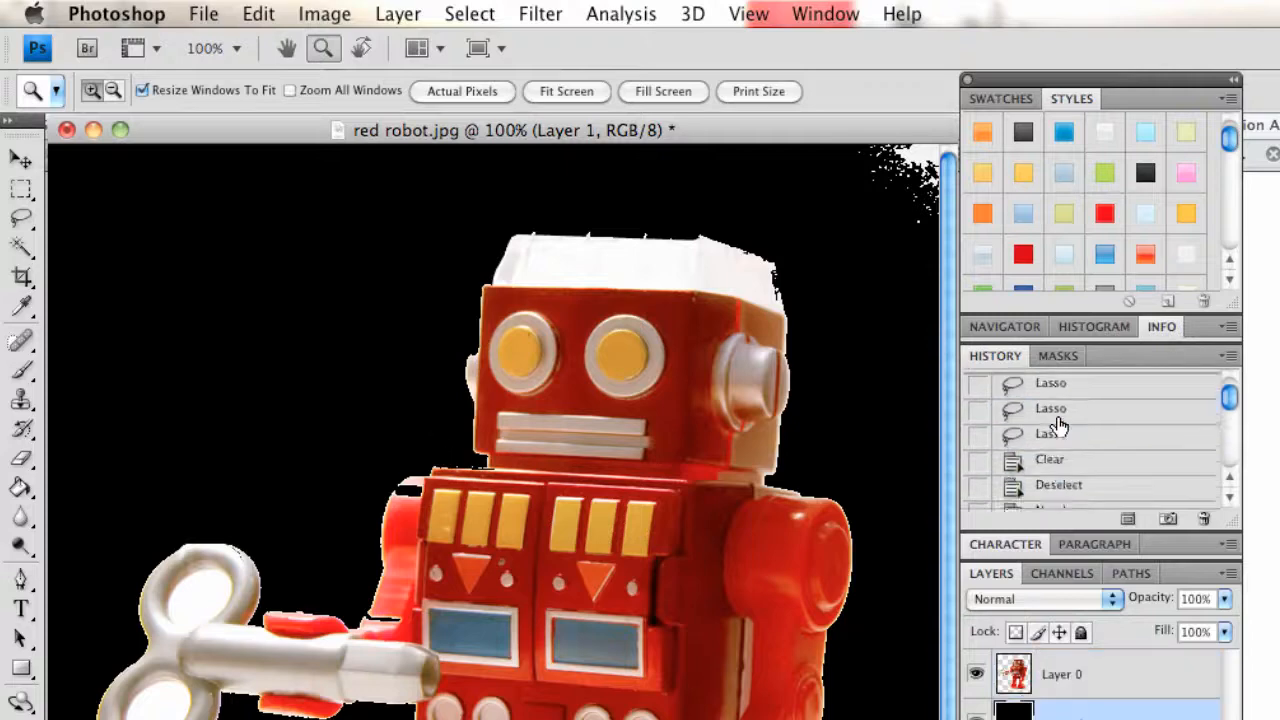
pyautogui.scroll(2, 1057, 425)
pyautogui.click(1057, 418)
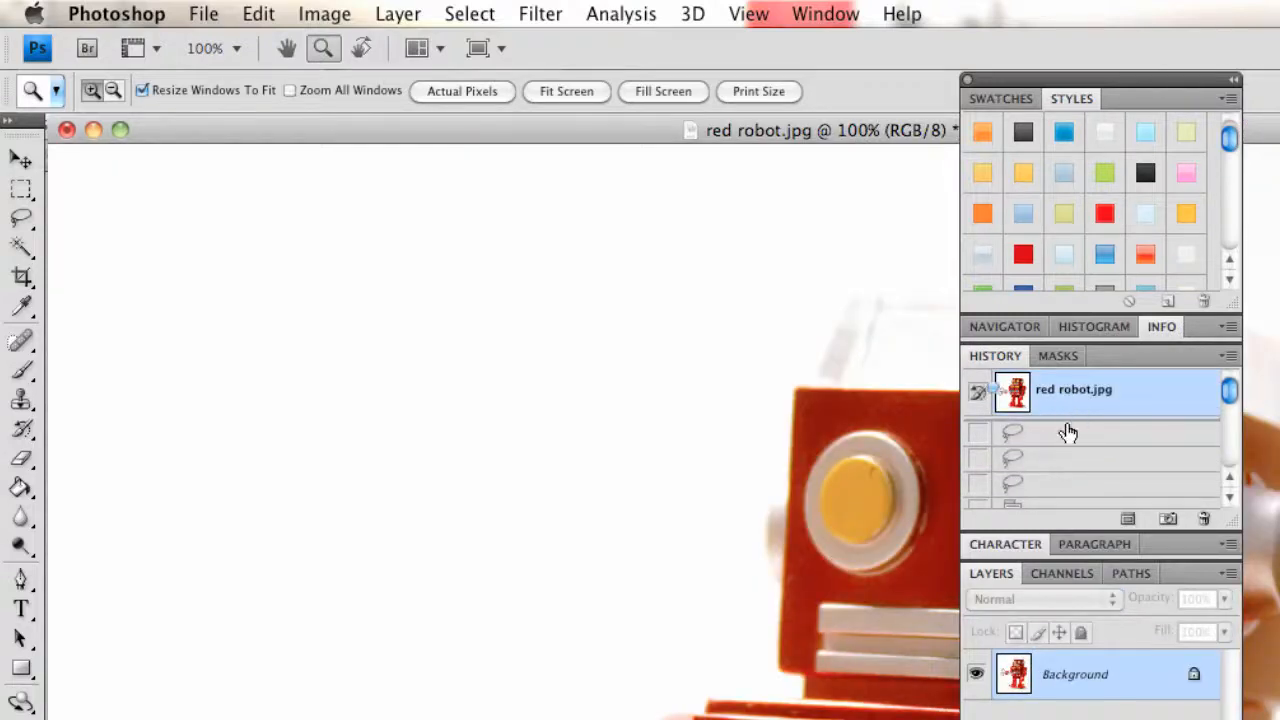
pyautogui.click(1068, 432)
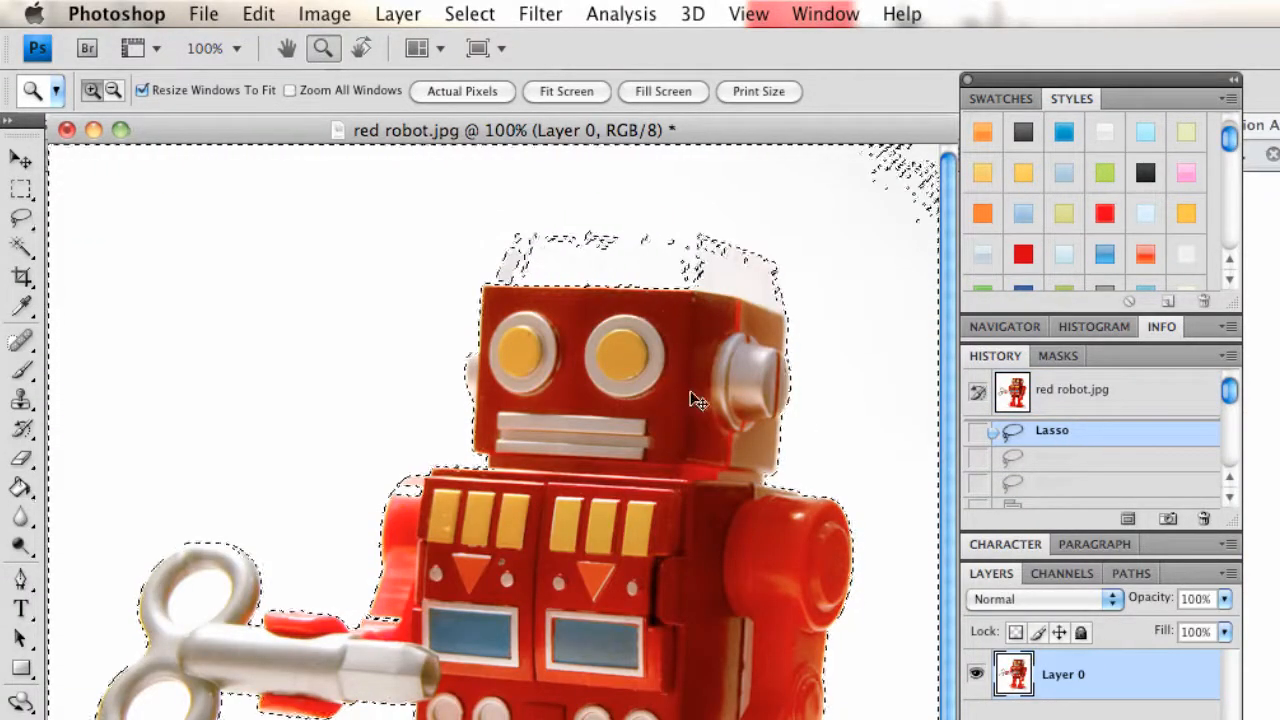
pyautogui.press('super+d')
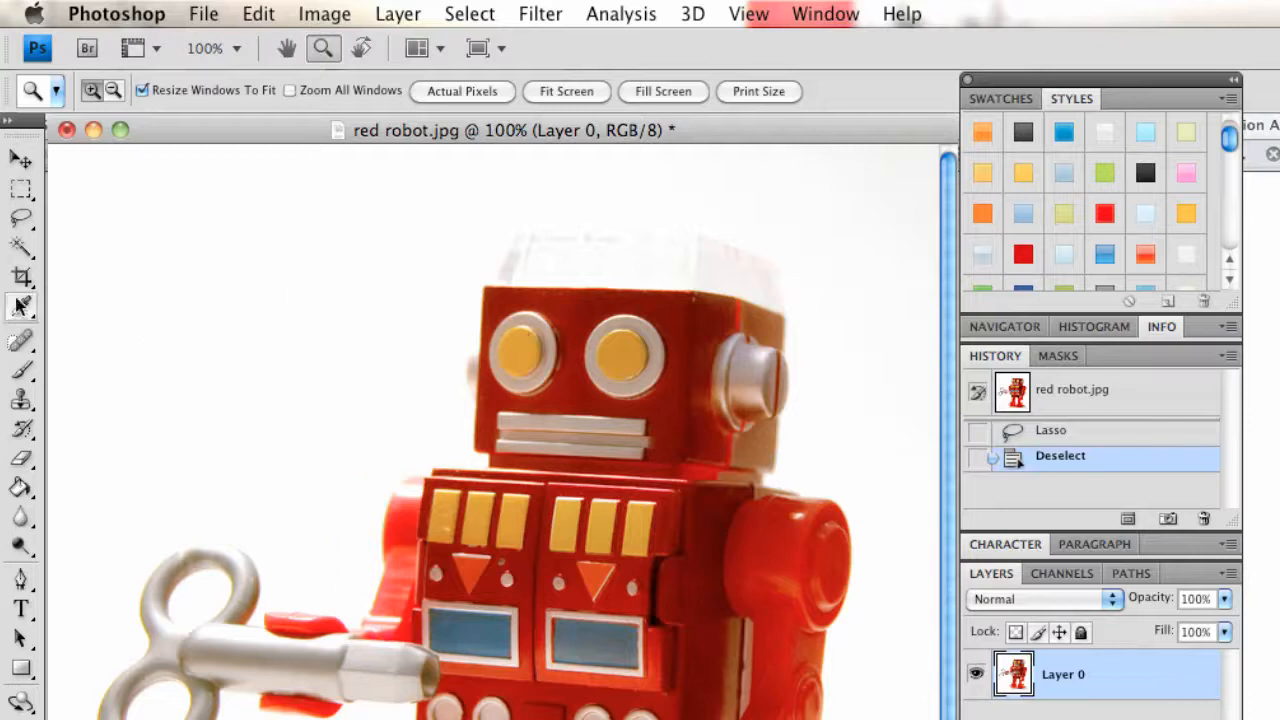
# Step: Set the Magic Wand tolerance to 2, try it on the white background and clear the selection
pyautogui.click(24, 245)
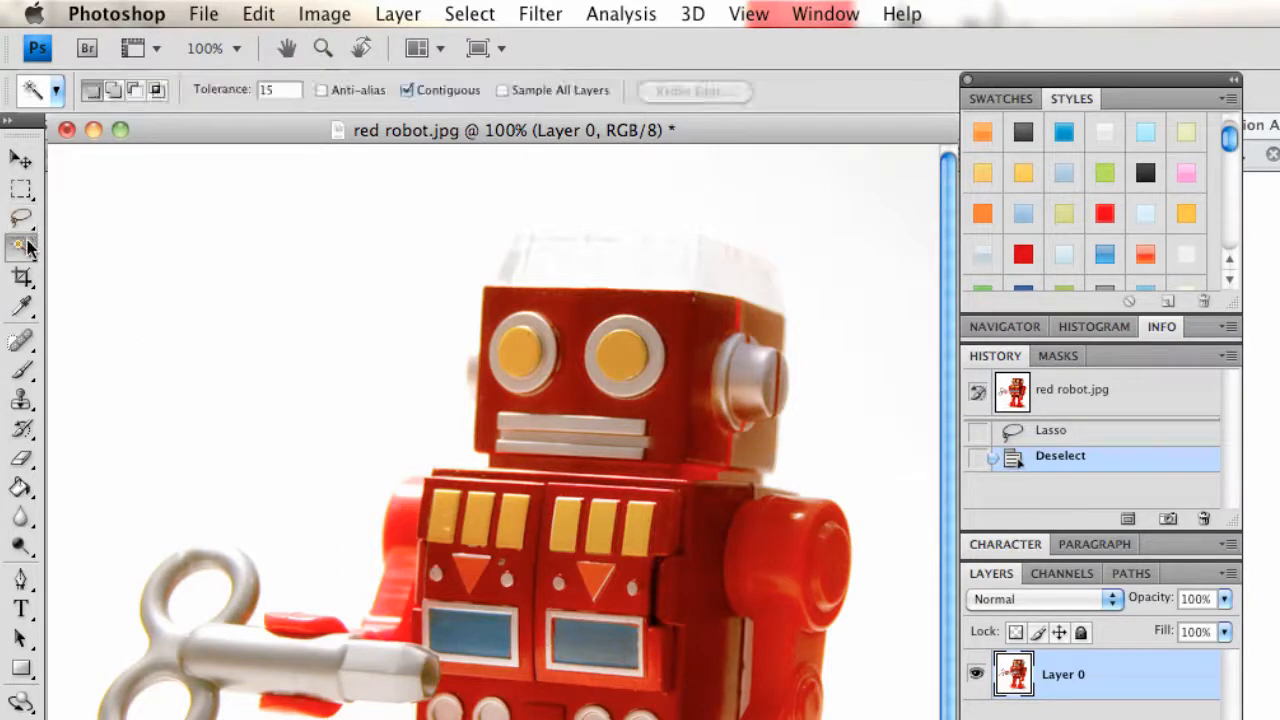
pyautogui.click(268, 90)
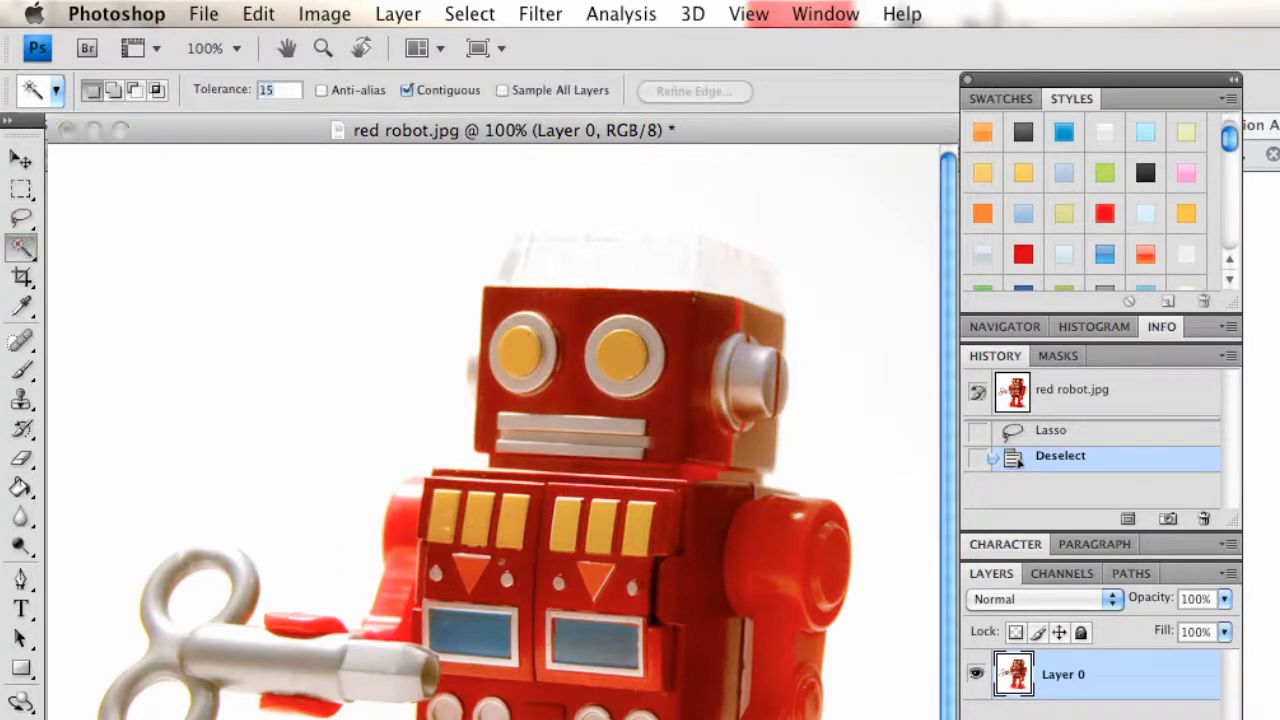
pyautogui.write('2')
pyautogui.click(850, 320)
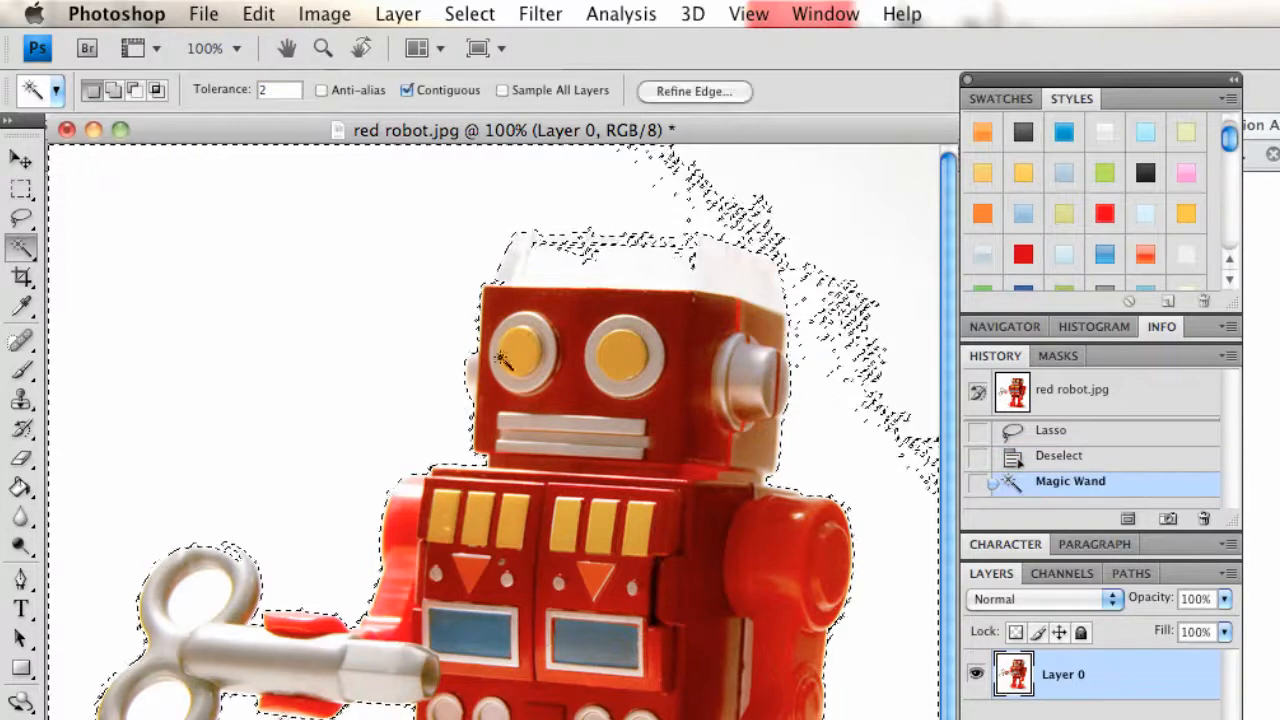
pyautogui.click(873, 203)
pyautogui.press('super+d')
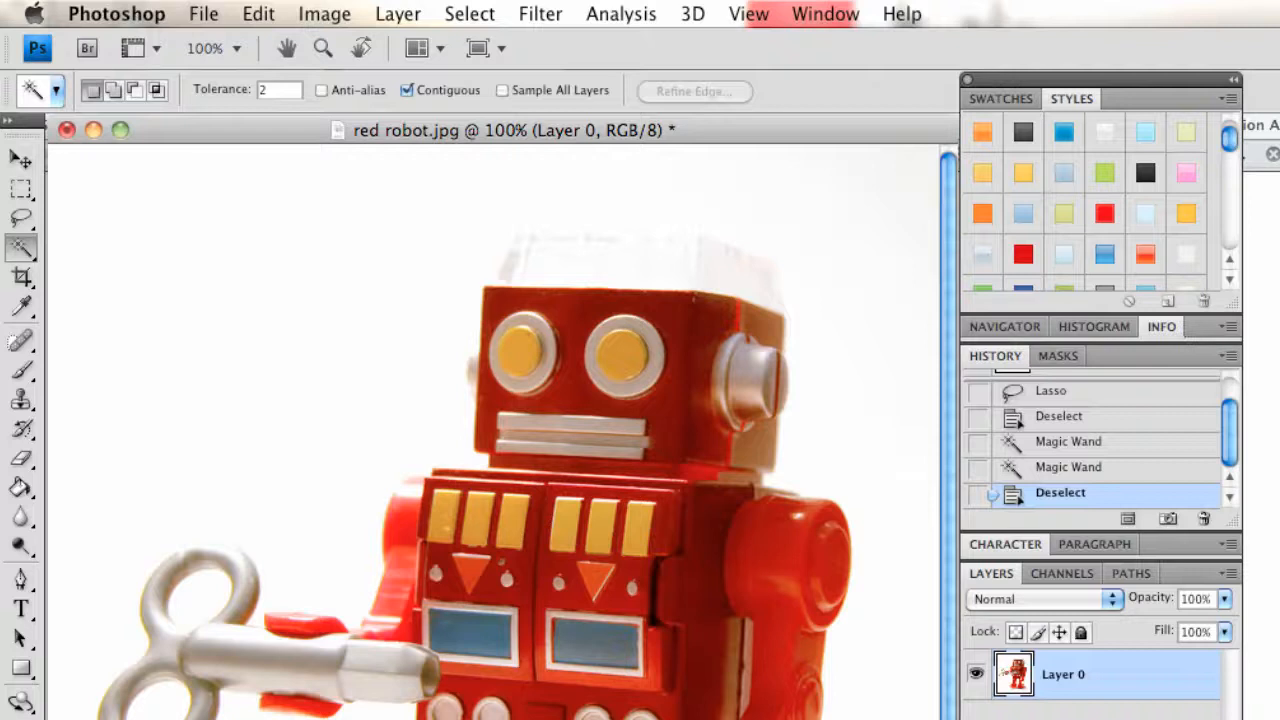
# Step: Erase a strip of white background along the outside of the shoulder beside the key with the hard 19 px Eraser brush
pyautogui.press('z')
pyautogui.click(494, 410)
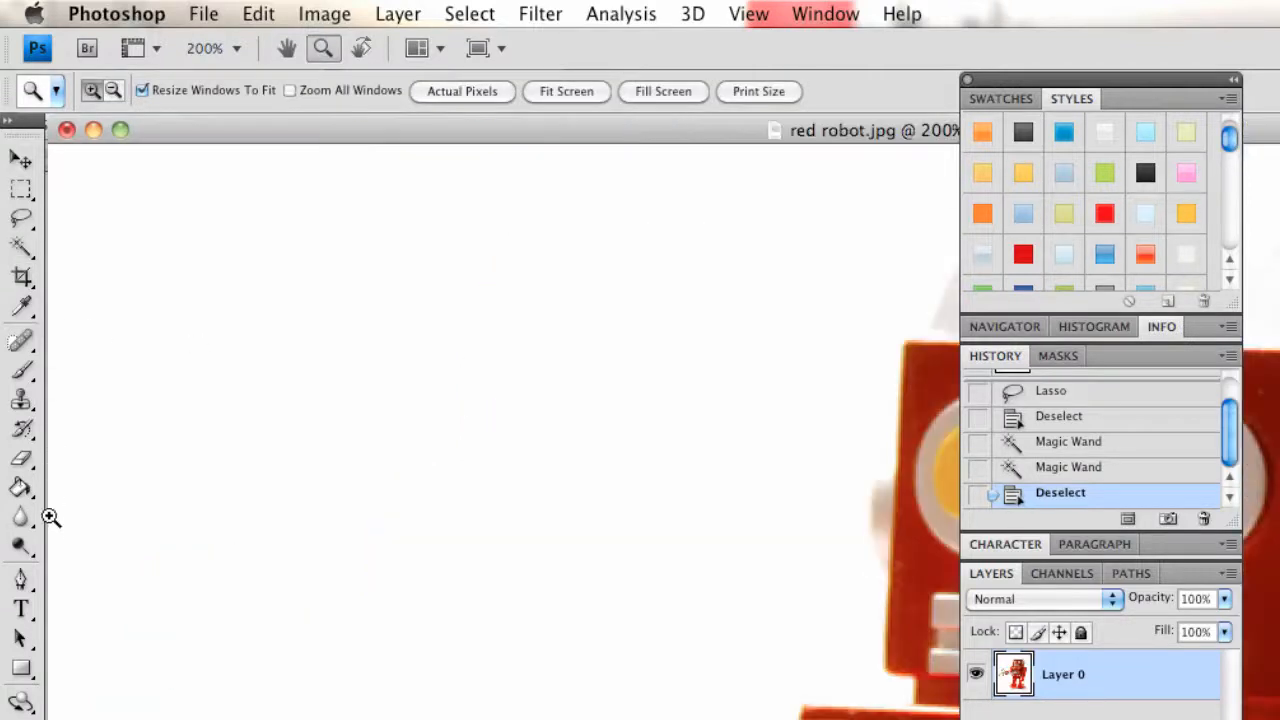
pyautogui.click(21, 458)
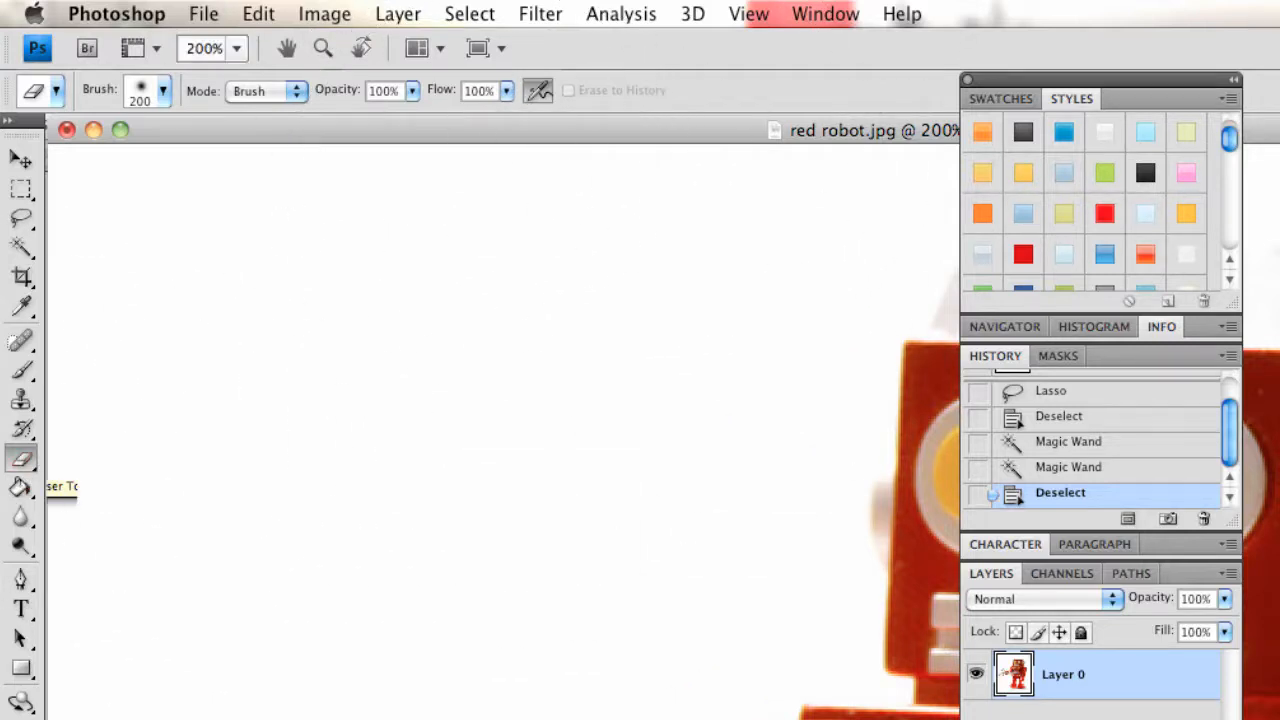
pyautogui.click(163, 91)
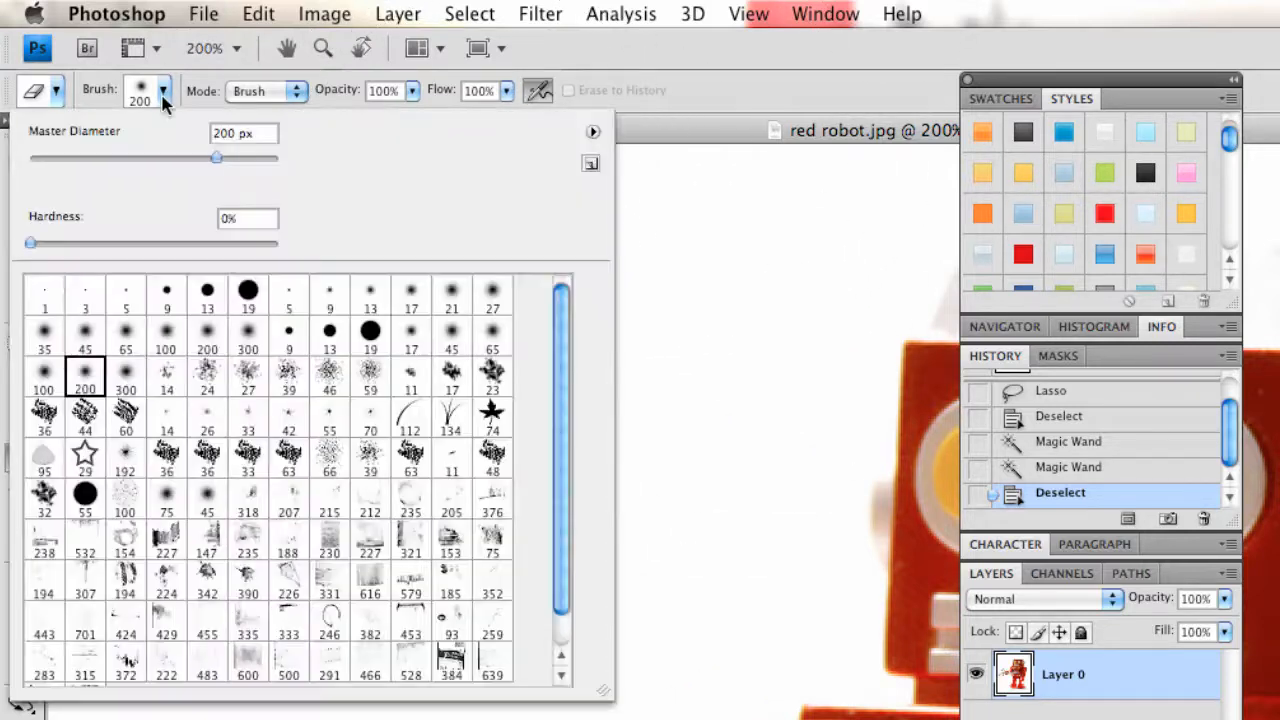
pyautogui.click(247, 293)
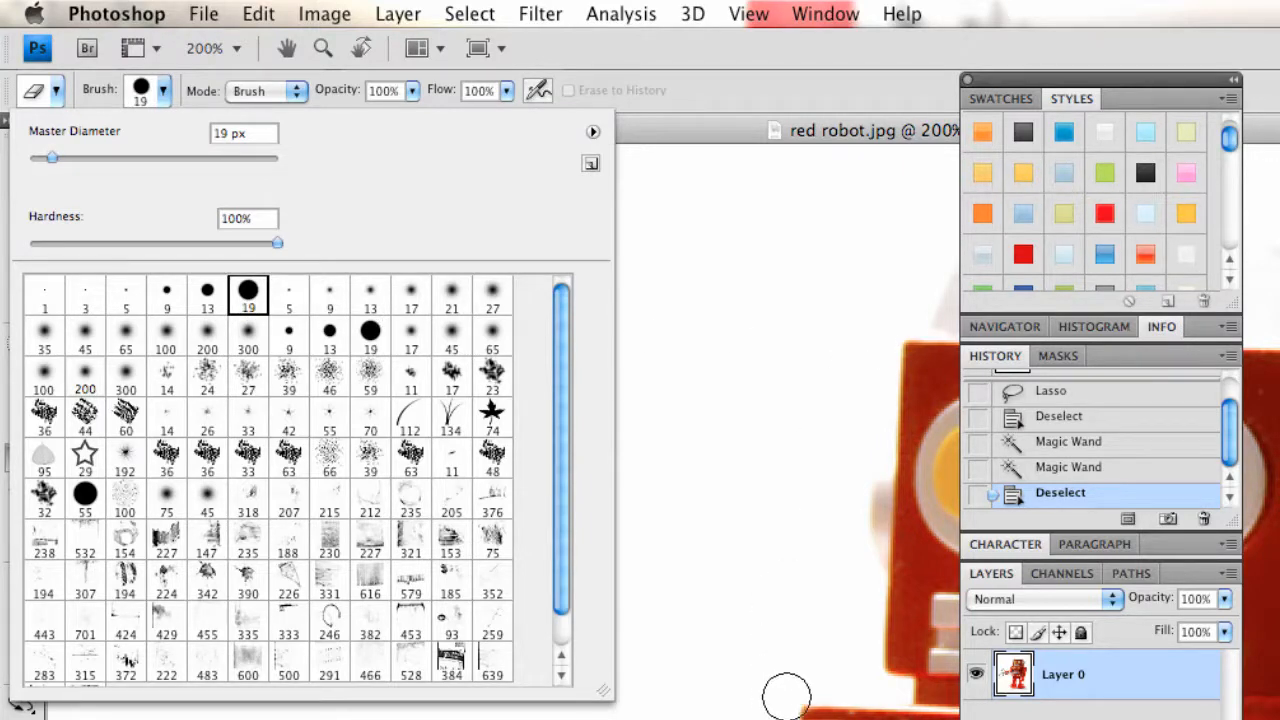
pyautogui.moveTo(783, 695); pyautogui.dragTo(700, 719)
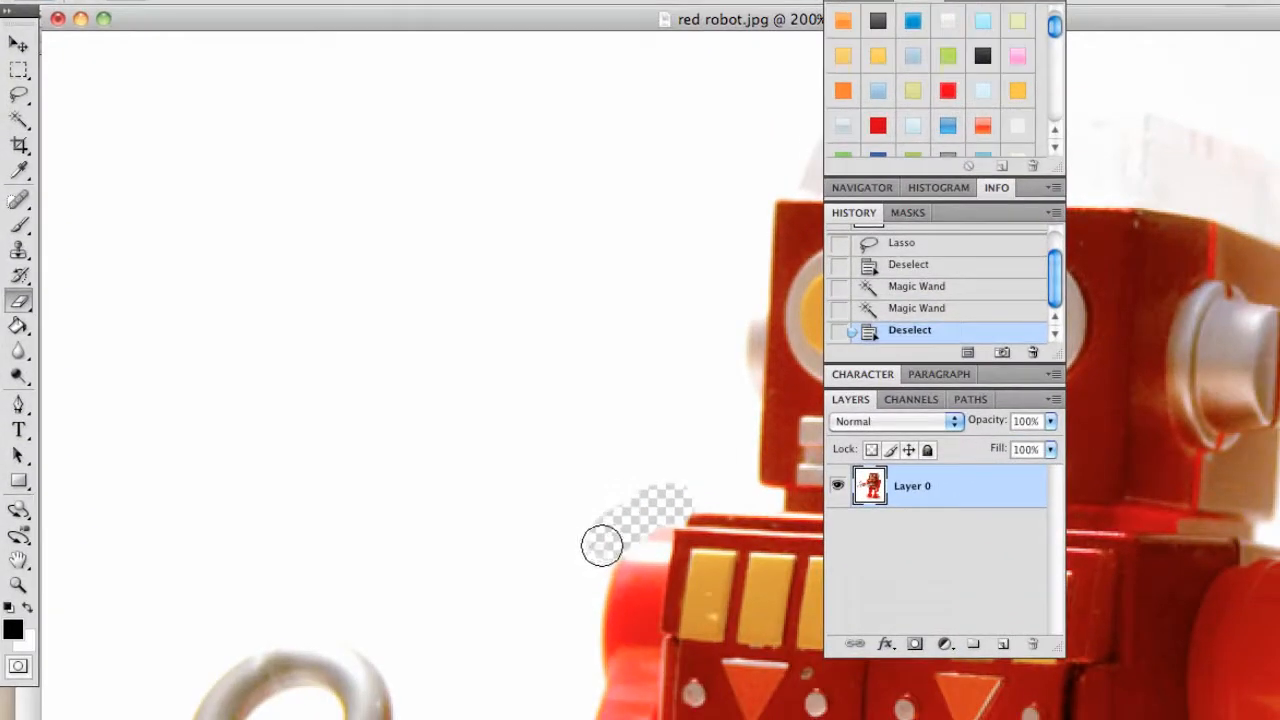
pyautogui.moveTo(602, 545); pyautogui.dragTo(565, 620)
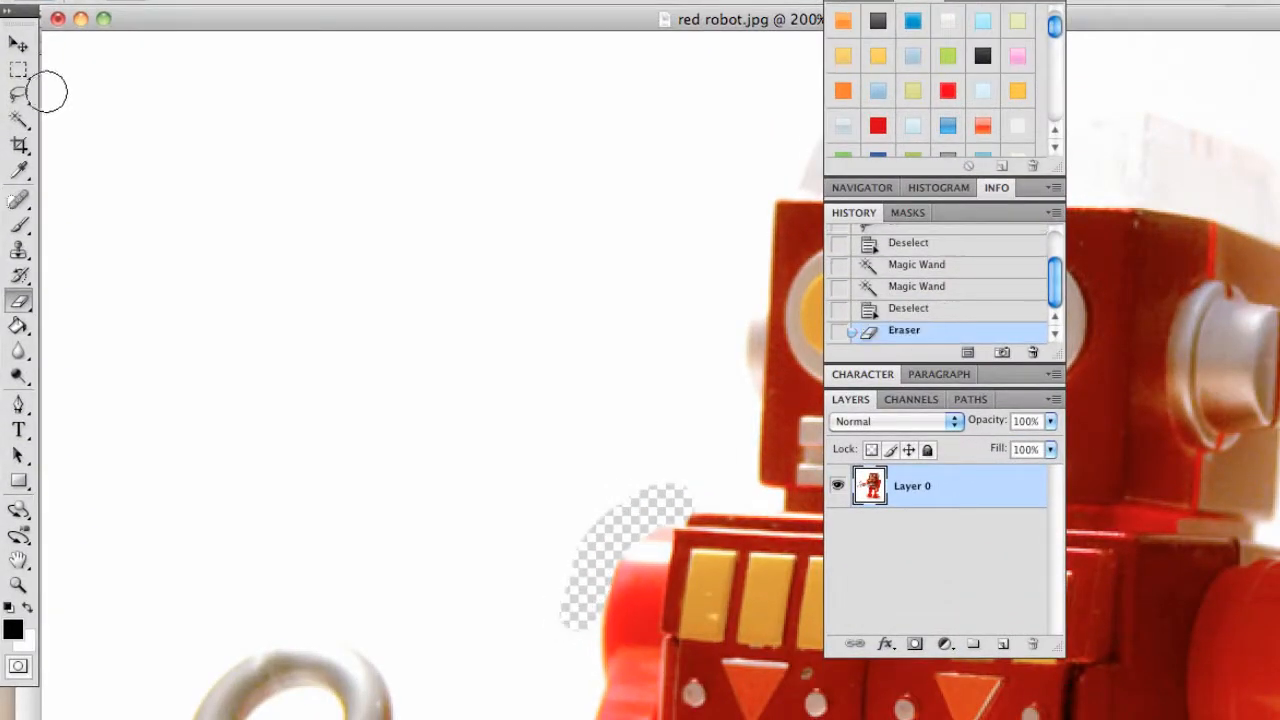
# Step: Outline a patch of white background beside the robot's jaw with the Lasso, delete it and deselect
pyautogui.click(18, 94)
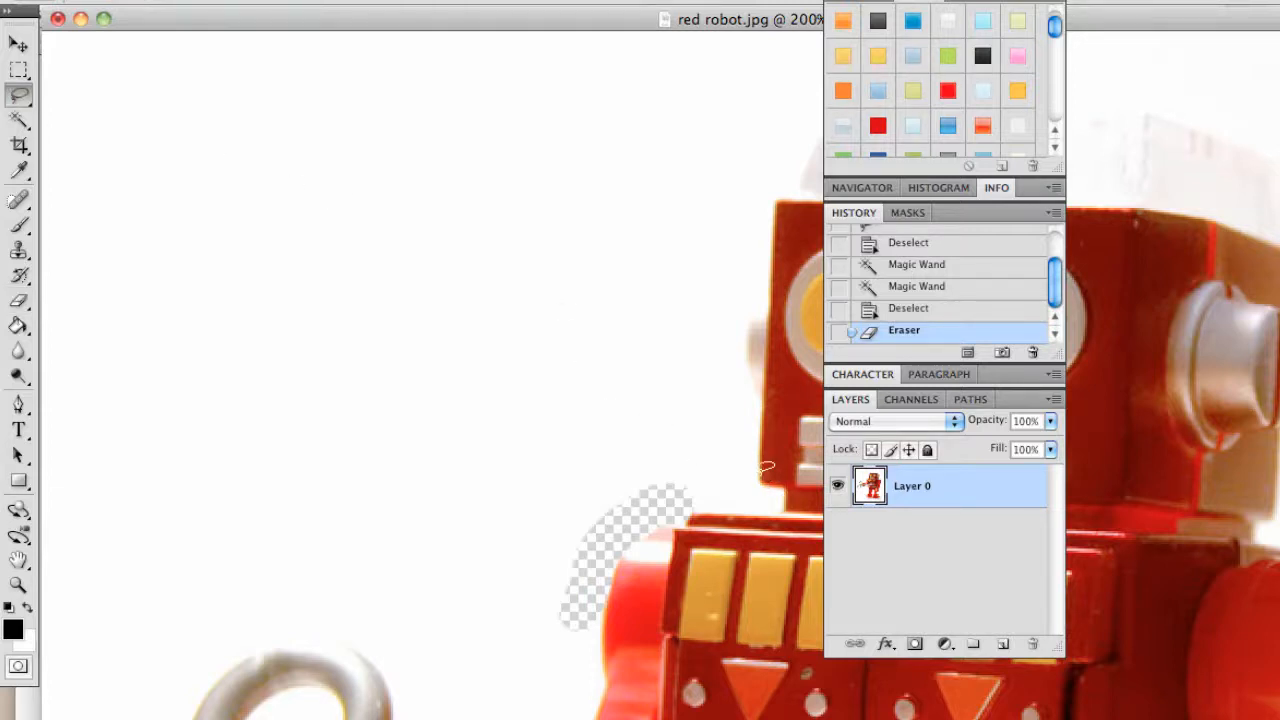
pyautogui.moveTo(742, 482)
pyautogui.mouseDown()
pyautogui.moveTo(688, 486)
pyautogui.moveTo(603, 406)
pyautogui.mouseUp()
pyautogui.moveTo(722, 379); pyautogui.dragTo(768, 384)
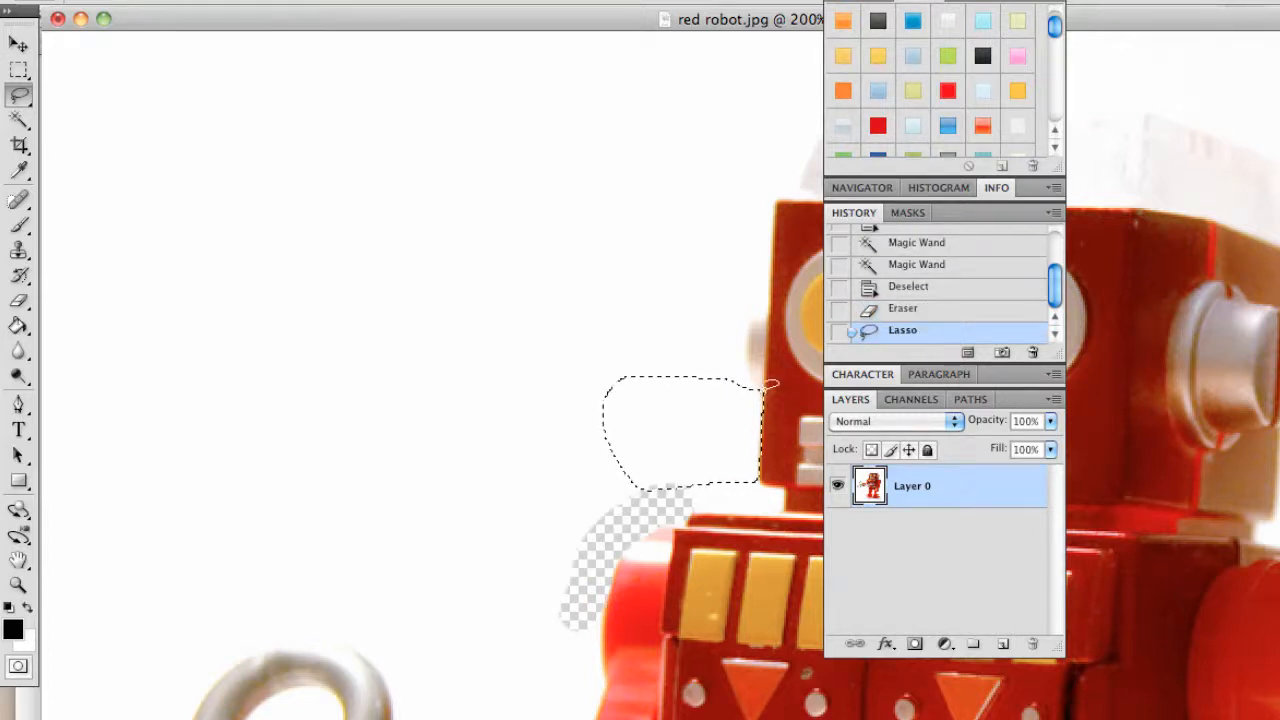
pyautogui.press('Delete')
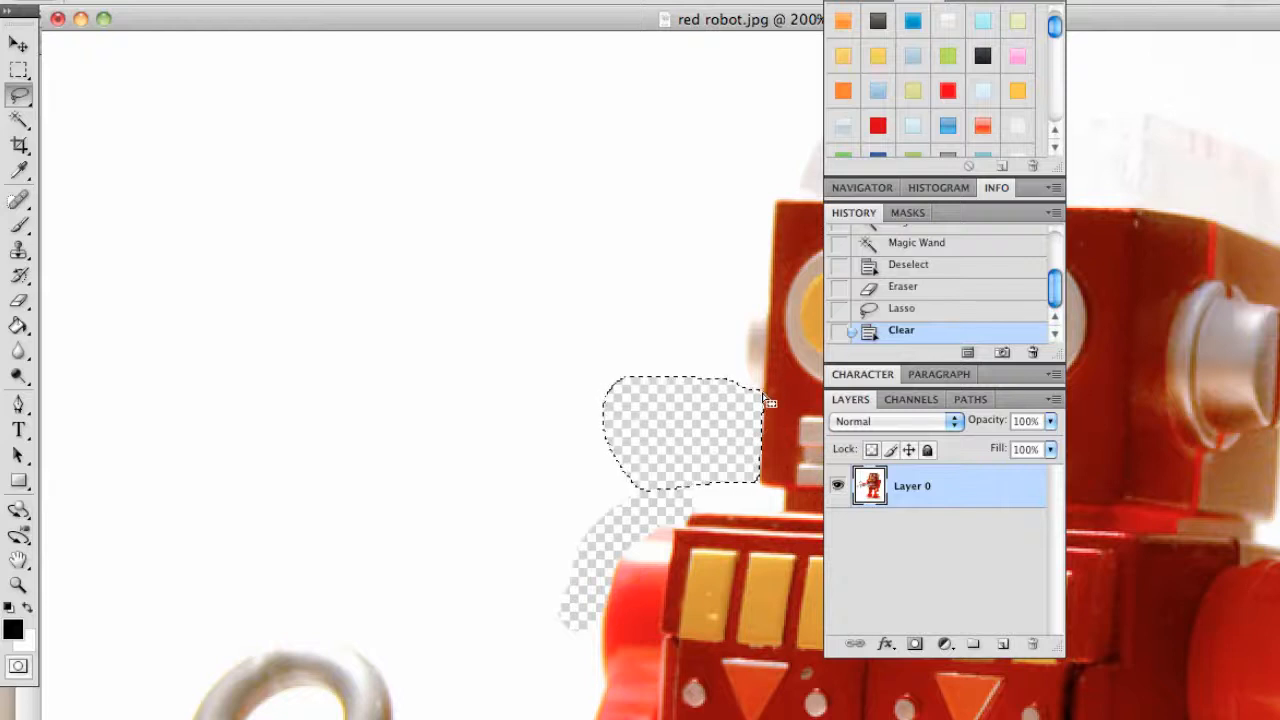
pyautogui.press('super+d')
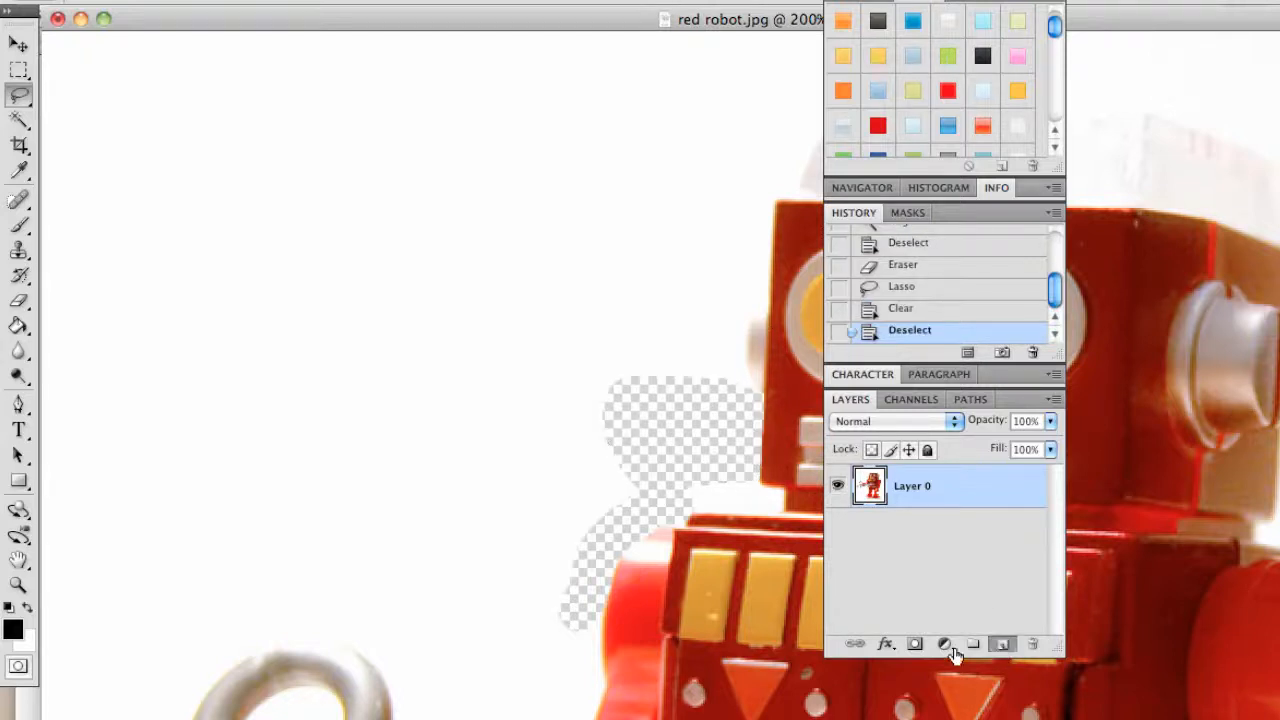
# Step: Add a new layer filled with black and move it beneath Layer 0 as a backdrop
pyautogui.click(1003, 644)
pyautogui.click(18, 328)
pyautogui.click(337, 314)
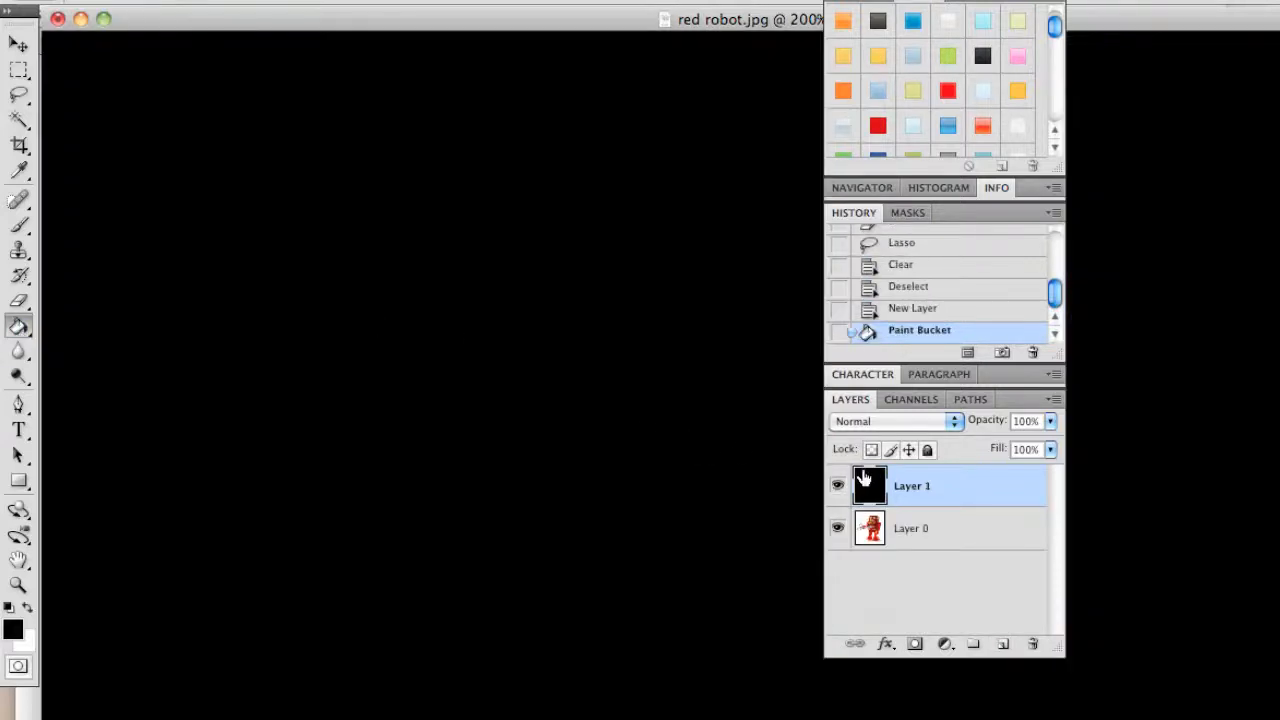
pyautogui.moveTo(929, 491); pyautogui.dragTo(929, 532)
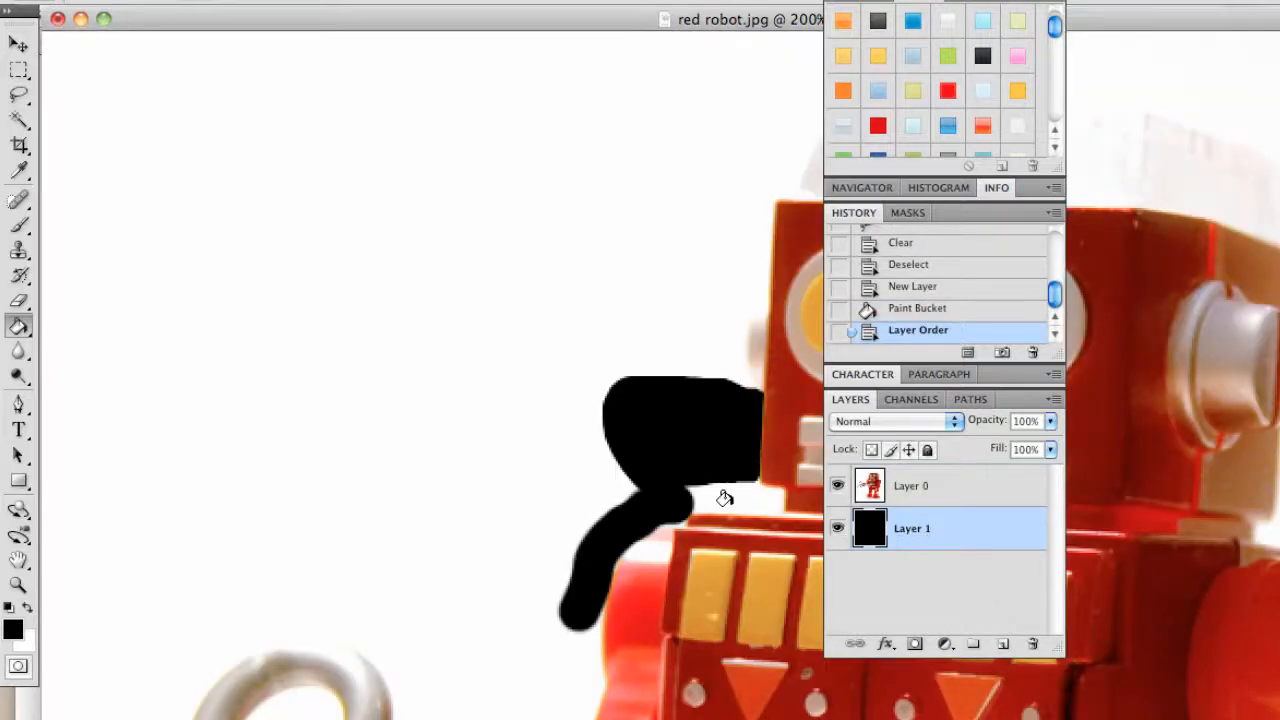
# Step: Erase more of the white background on Layer 0 beside the cleared patch with freehand Eraser strokes
pyautogui.click(18, 300)
pyautogui.click(918, 490)
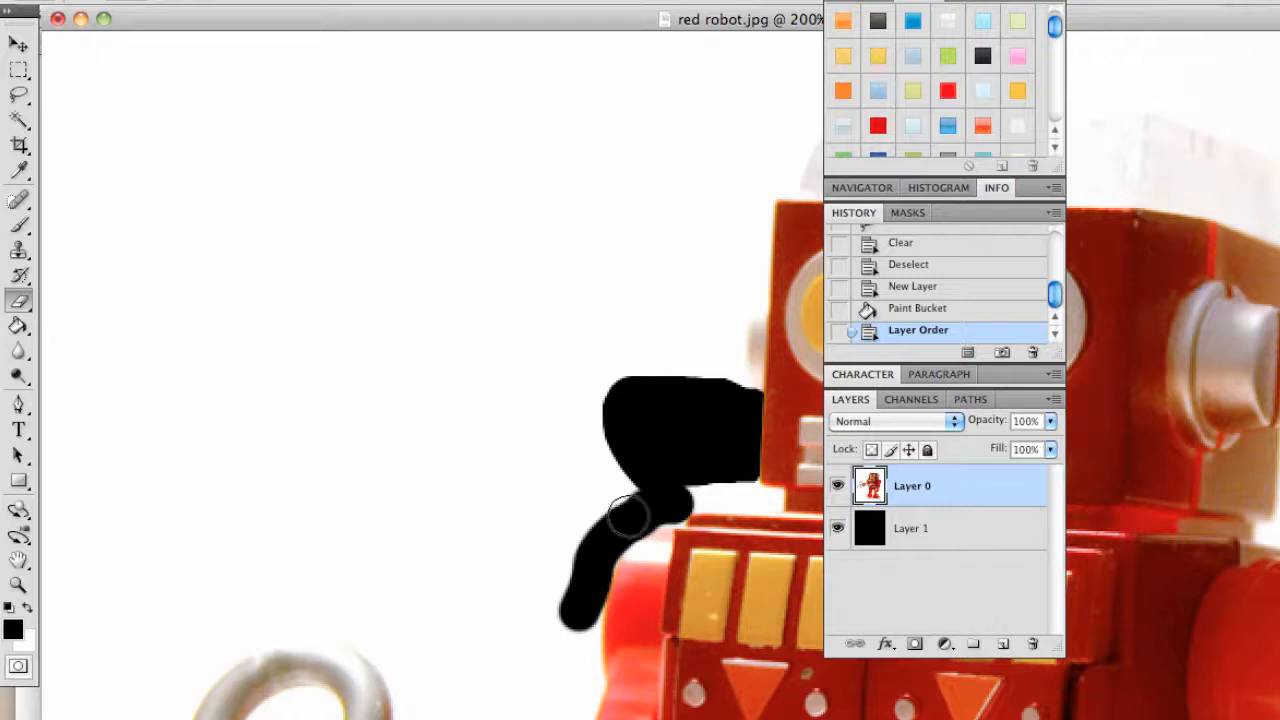
pyautogui.moveTo(595, 575)
pyautogui.mouseDown()
pyautogui.moveTo(598, 526)
pyautogui.moveTo(630, 481)
pyautogui.moveTo(608, 422)
pyautogui.moveTo(600, 493)
pyautogui.moveTo(567, 551)
pyautogui.moveTo(545, 428)
pyautogui.mouseUp()
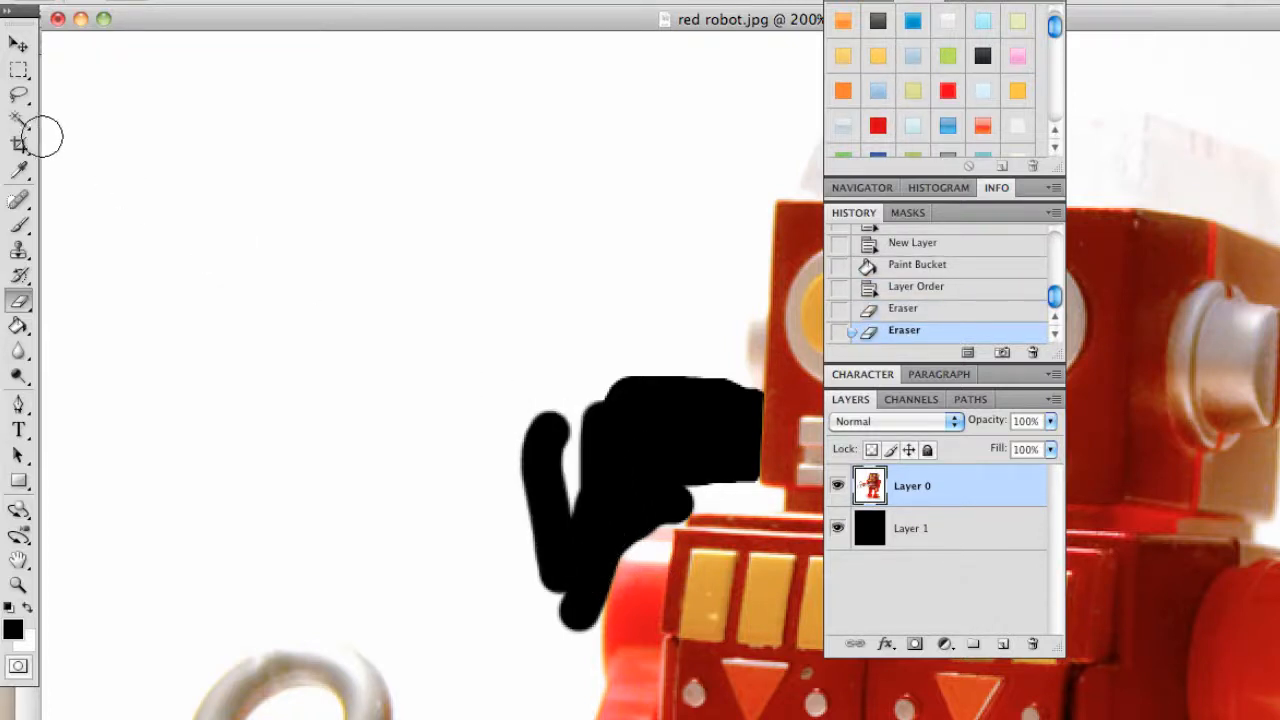
# Step: Select the remaining white background with the Magic Wand, try deleting it and deselecting, and revert to the Magic Wand history state
pyautogui.click(18, 118)
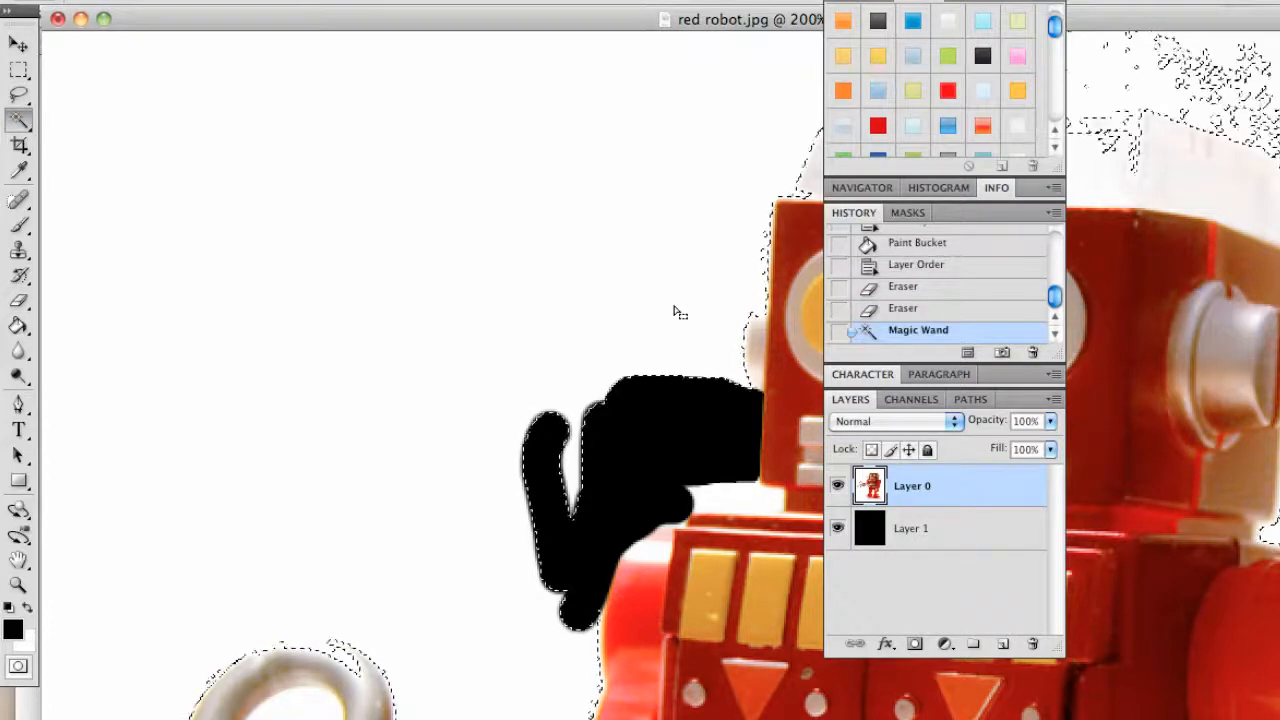
pyautogui.press('Delete')
pyautogui.press('super+d')
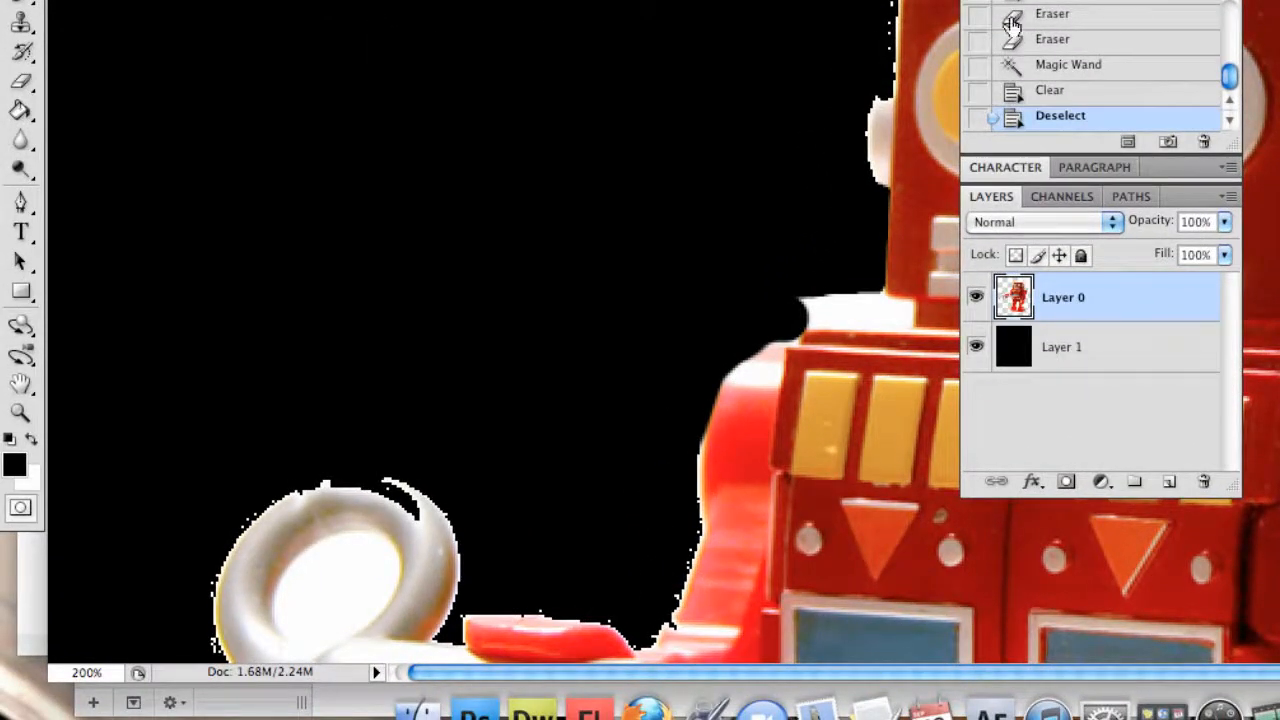
pyautogui.click(1067, 76)
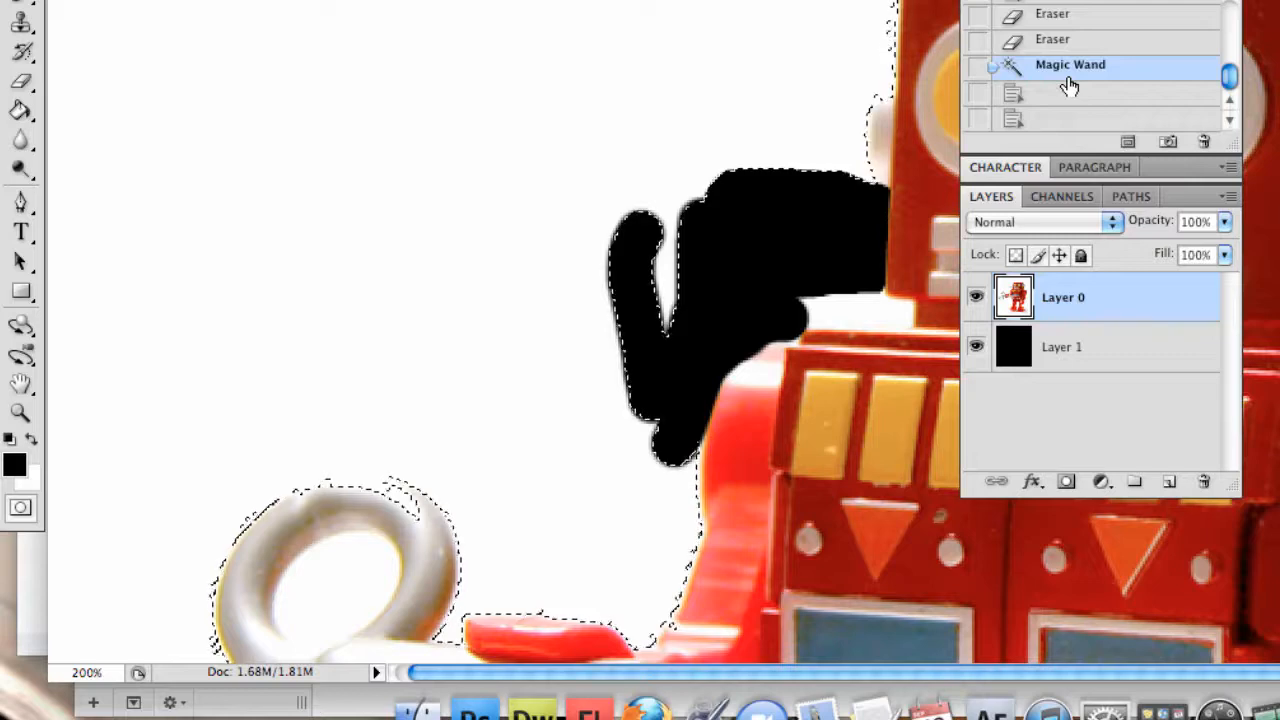